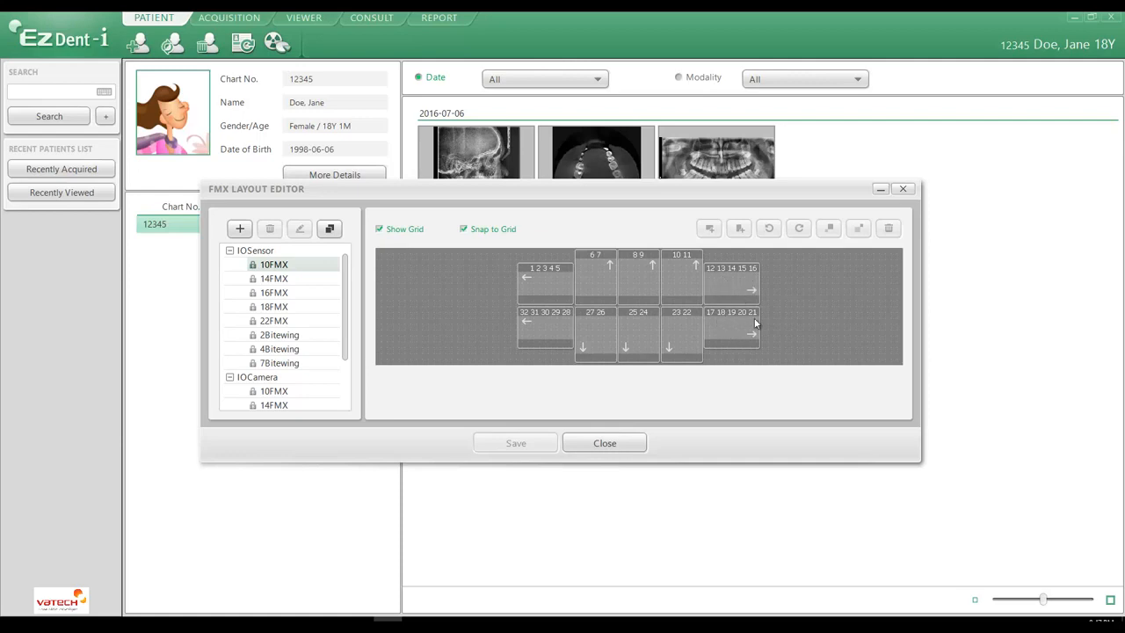
Step: Review the preset IOSensor layouts from 14FMX through 22FMX and the 2, 4 and 7 Bitewing layouts
click(274, 280)
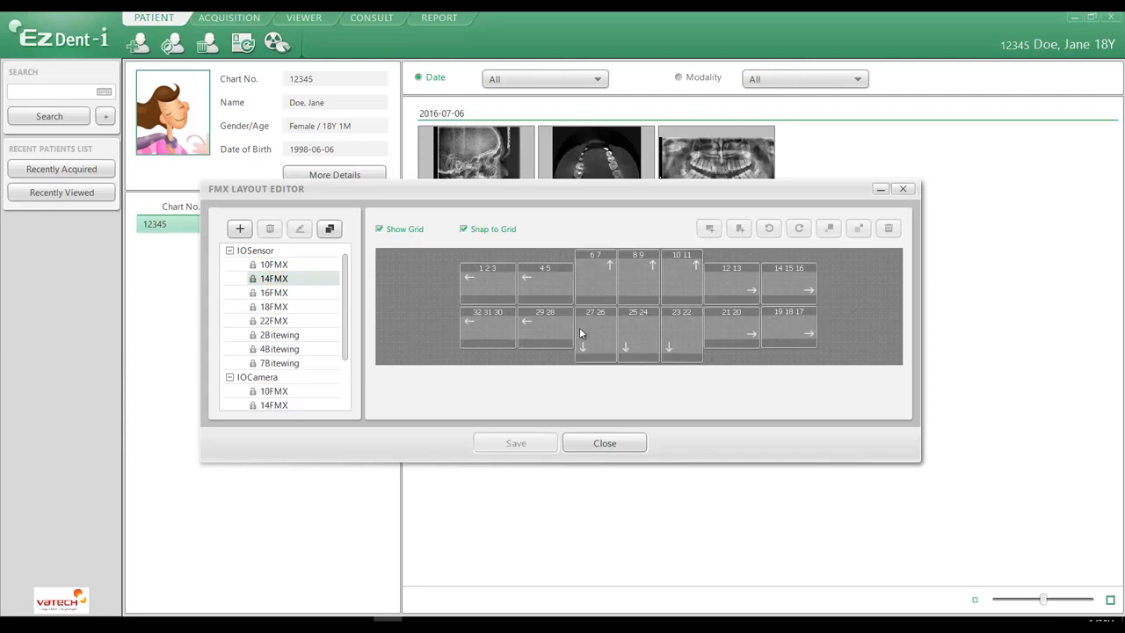
click(279, 293)
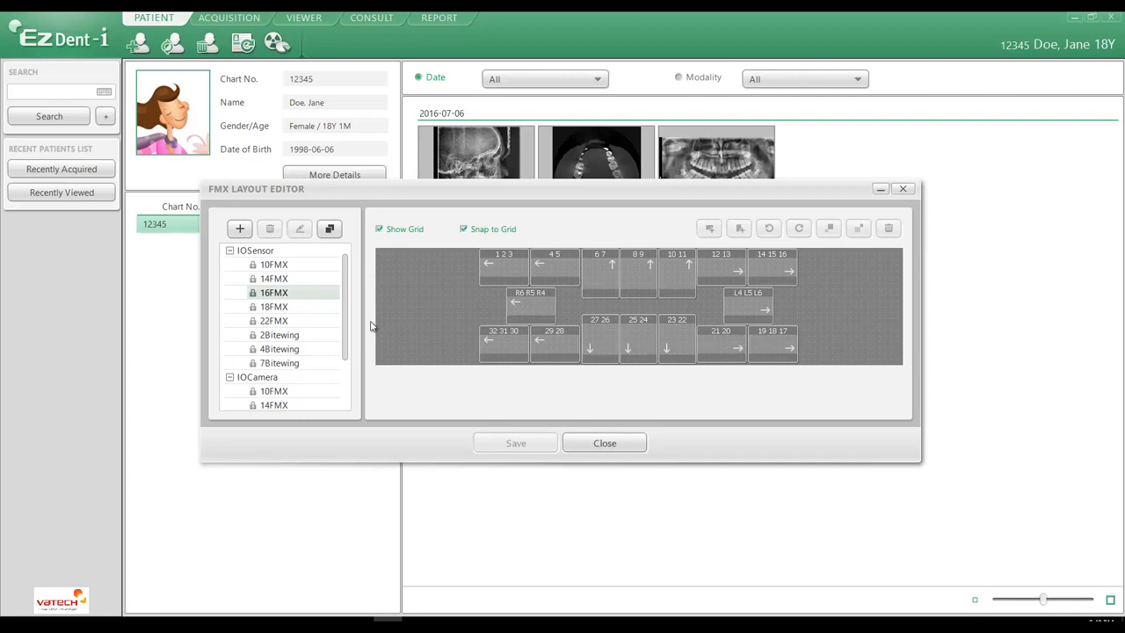
click(270, 308)
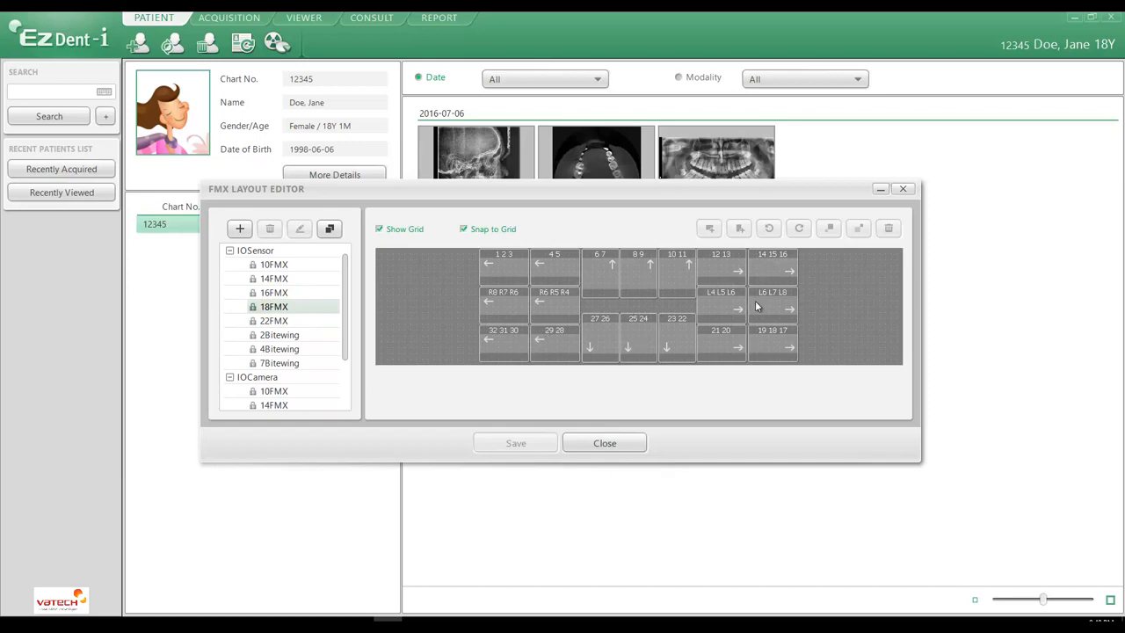
click(269, 322)
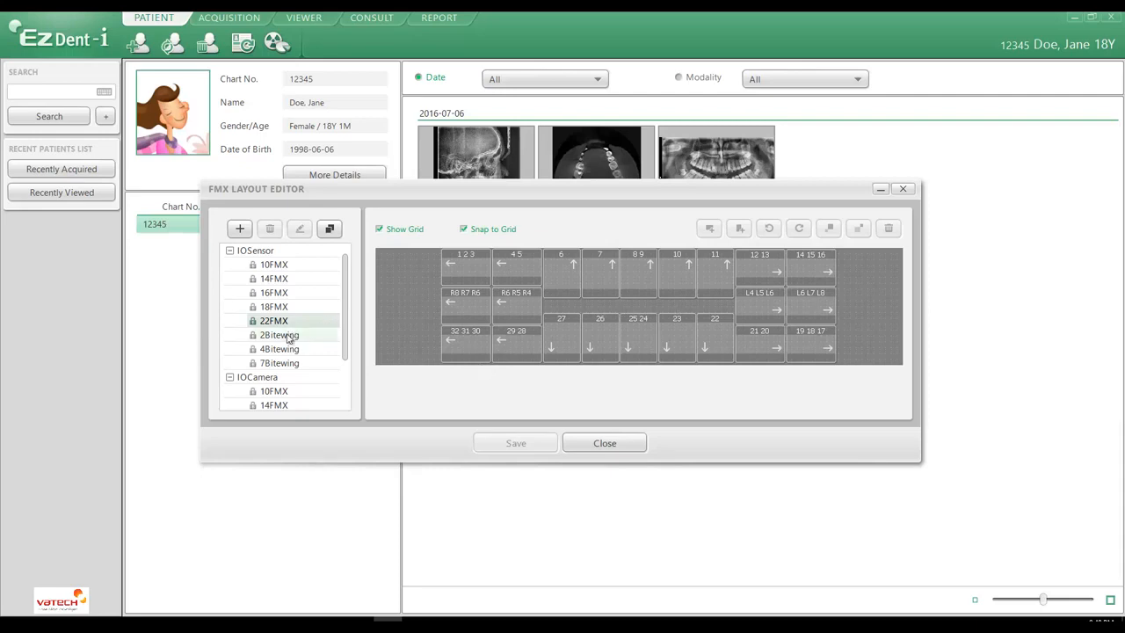
click(285, 336)
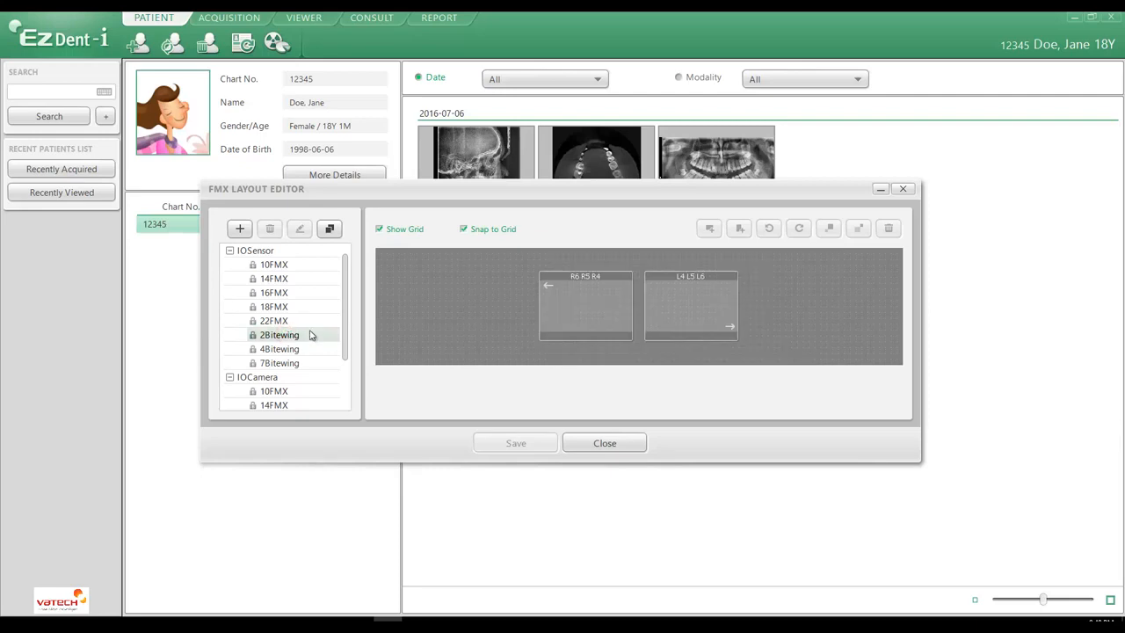
click(264, 349)
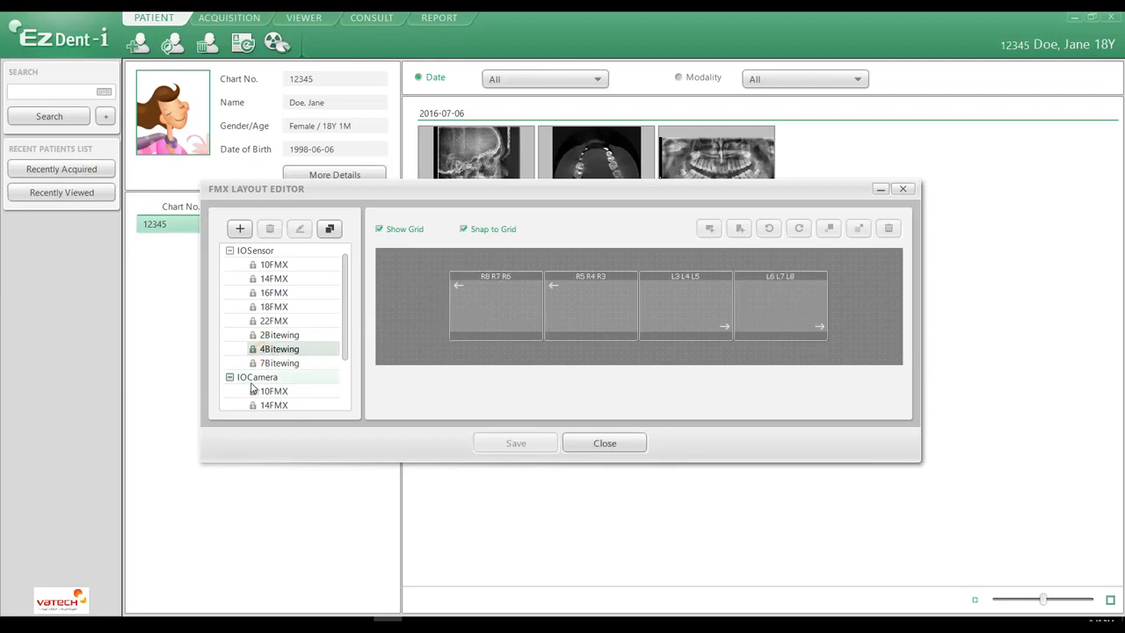
click(277, 363)
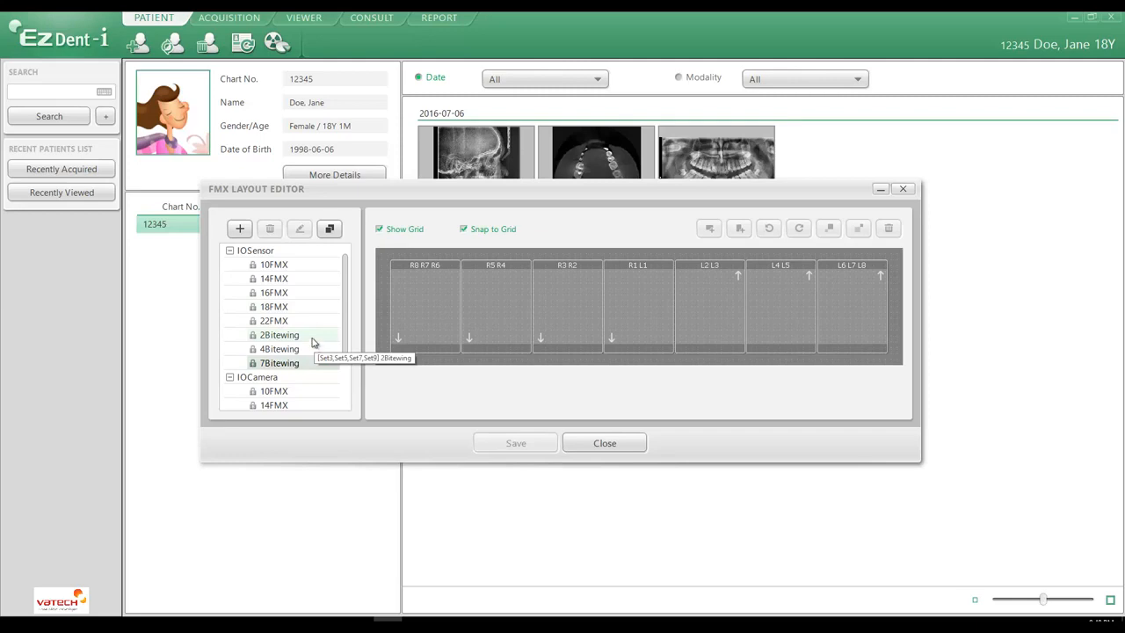
Step: Add a new layout named Vatech under the path Set1
click(240, 229)
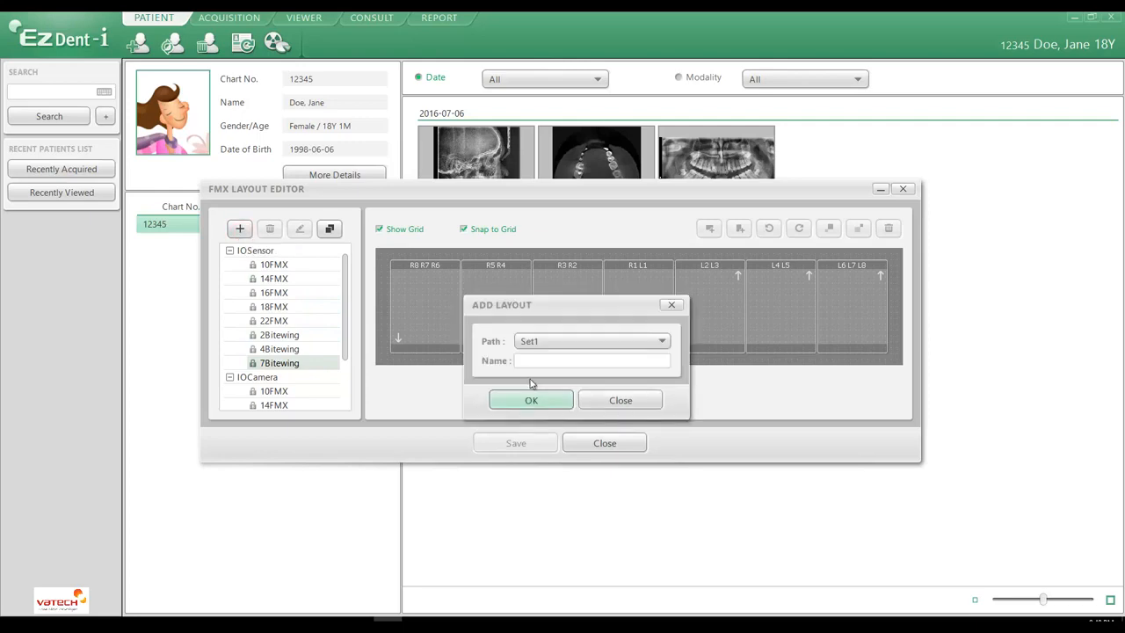
click(537, 362)
click(538, 343)
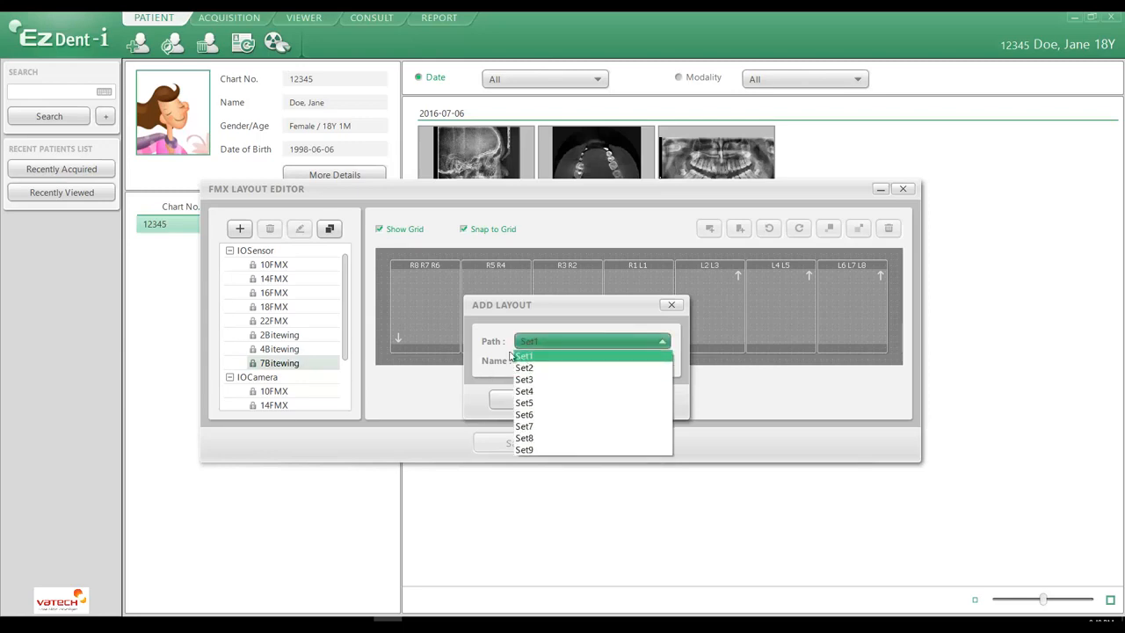
click(531, 360)
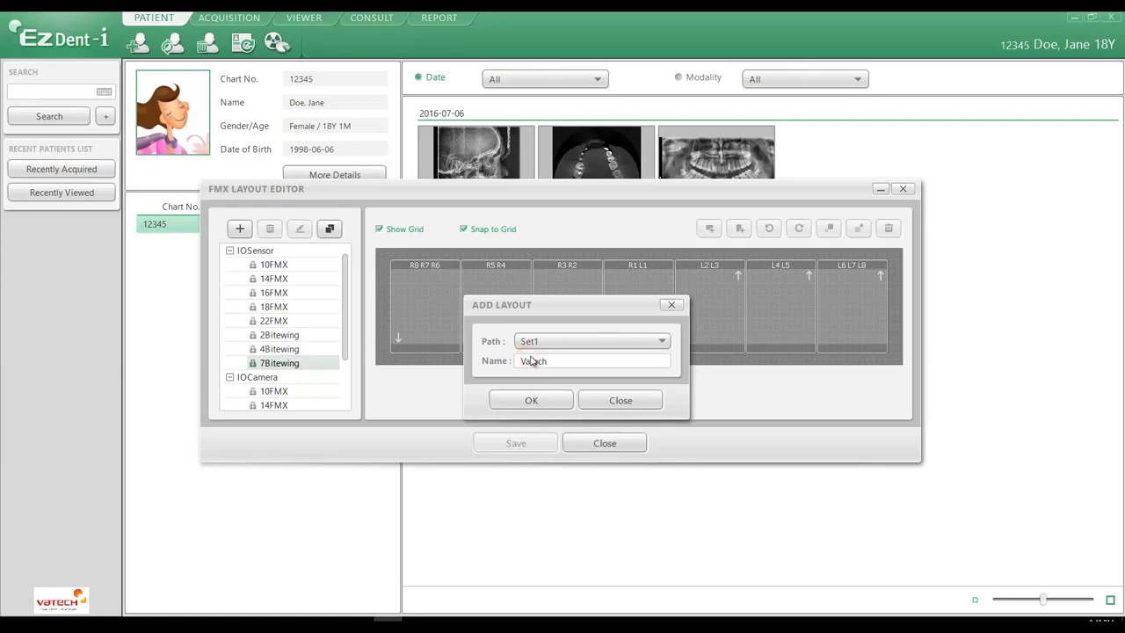
click(538, 401)
click(546, 347)
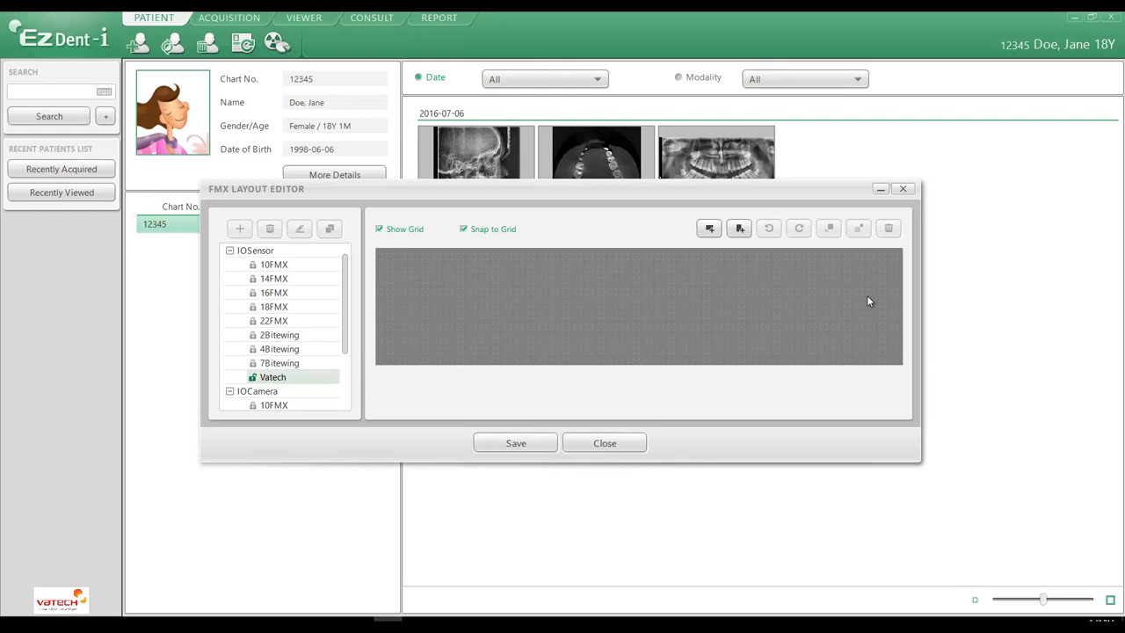
Step: Add three landscape frames to the Vatech layout and place them in a row across the grid's left half
click(710, 229)
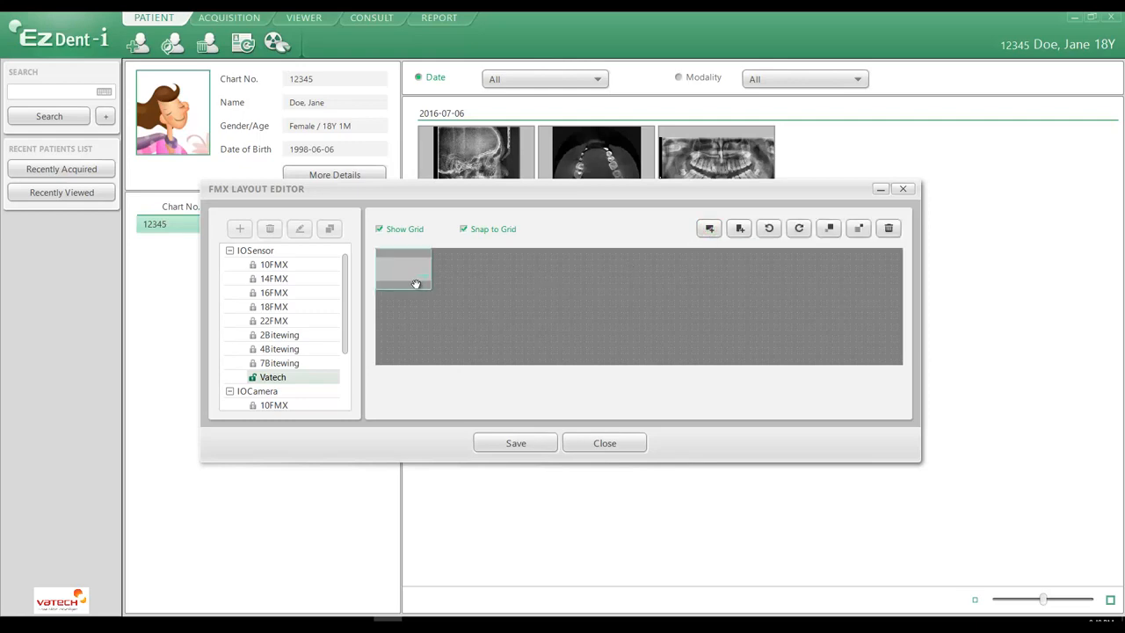
drag(426, 305, 456, 323)
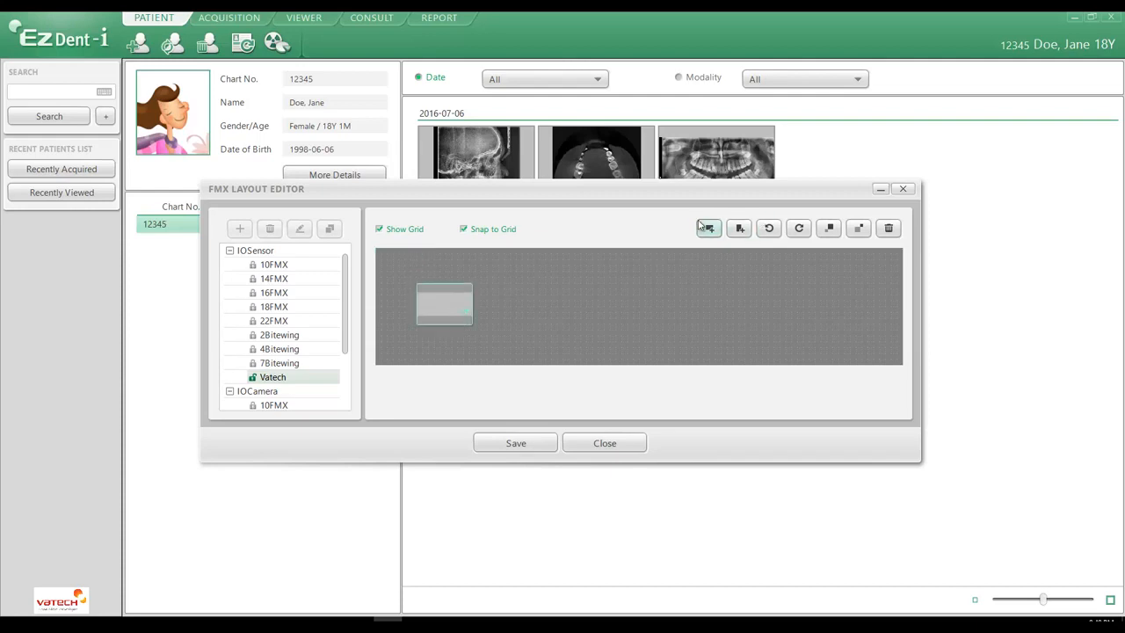
click(709, 229)
drag(417, 268, 529, 308)
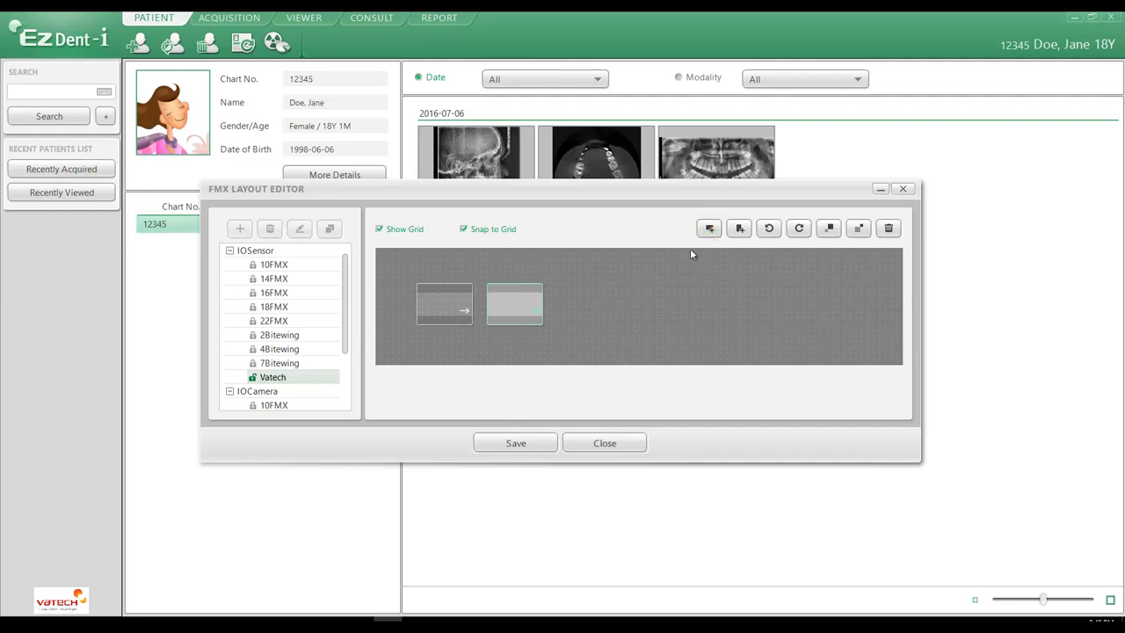
click(709, 228)
drag(409, 269, 586, 308)
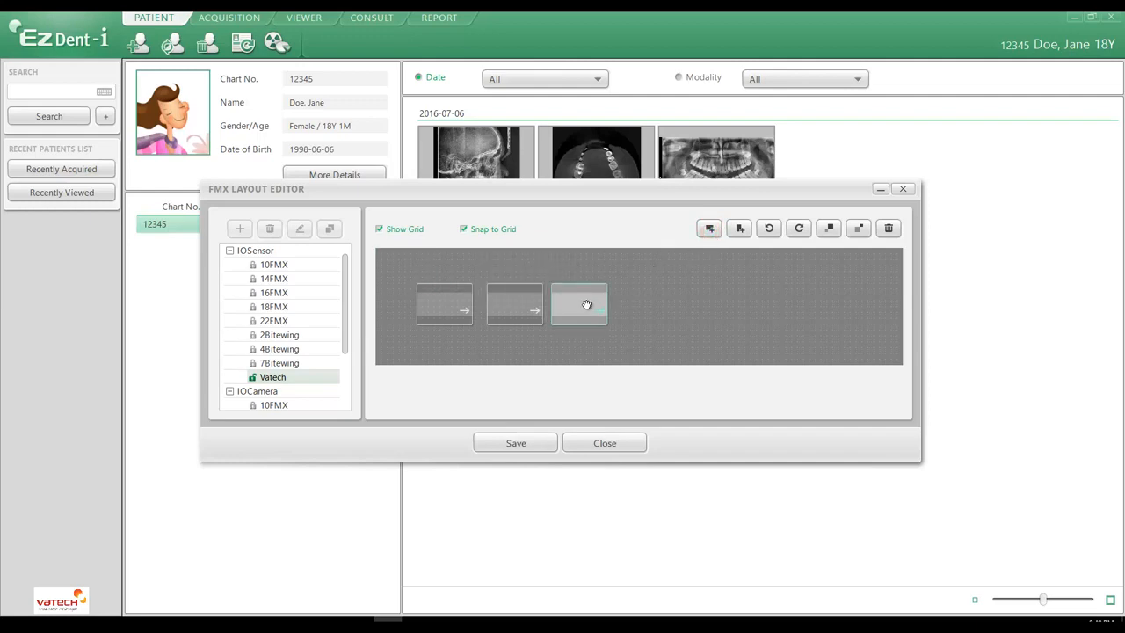
Step: Add three landscape frames side by side at the grid's right end, each rotated 180 degrees so its arrow points left
click(710, 228)
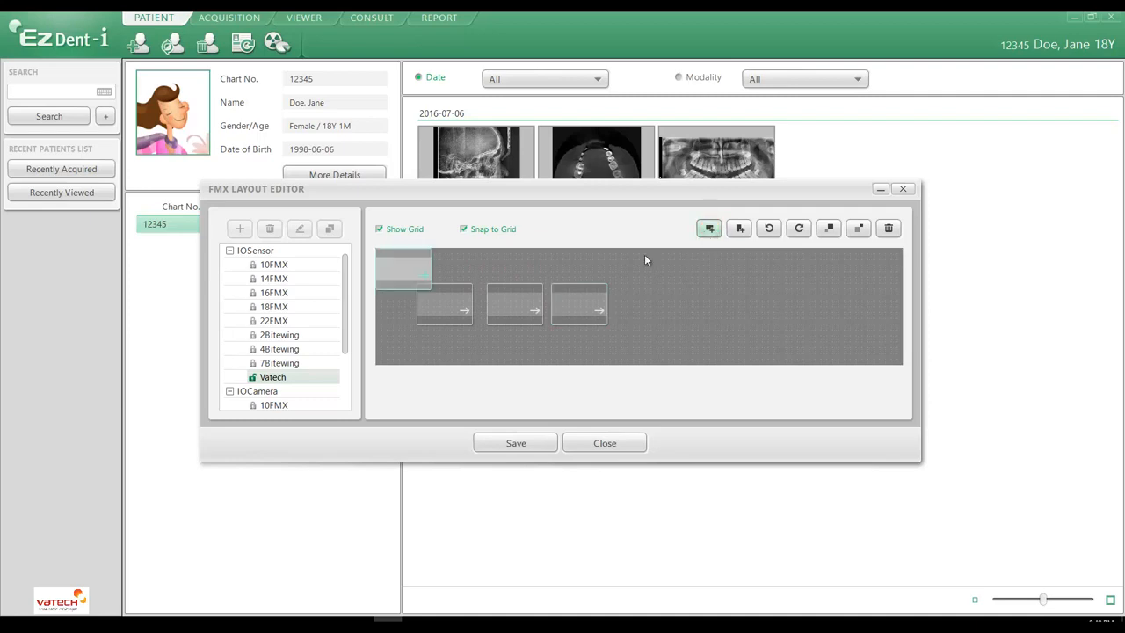
drag(406, 273, 866, 306)
click(769, 229)
click(769, 229)
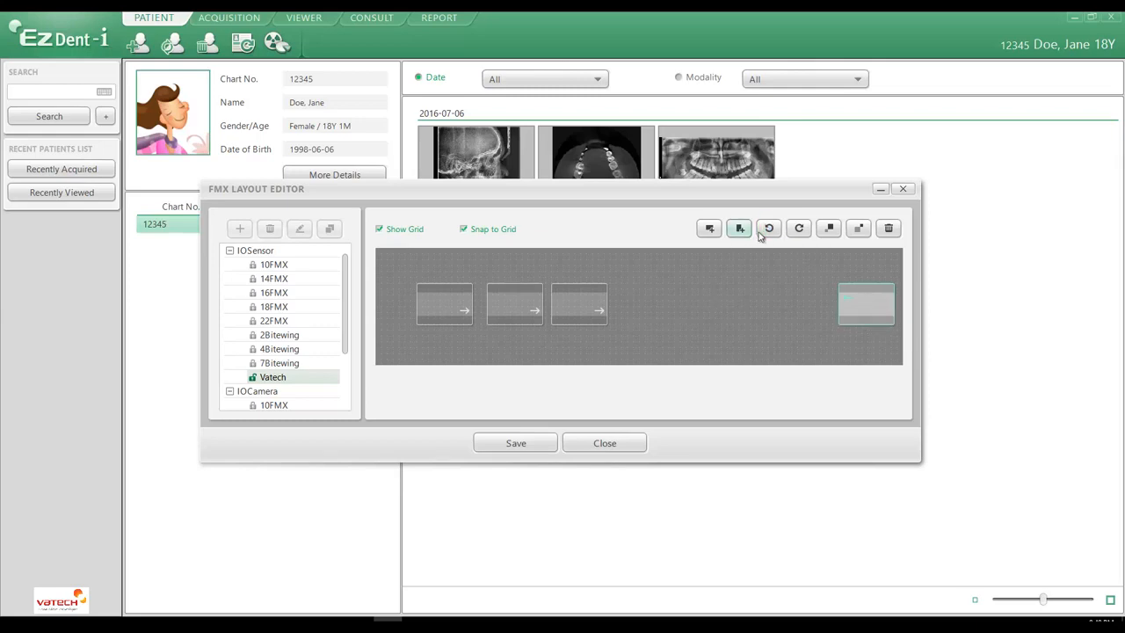
click(710, 228)
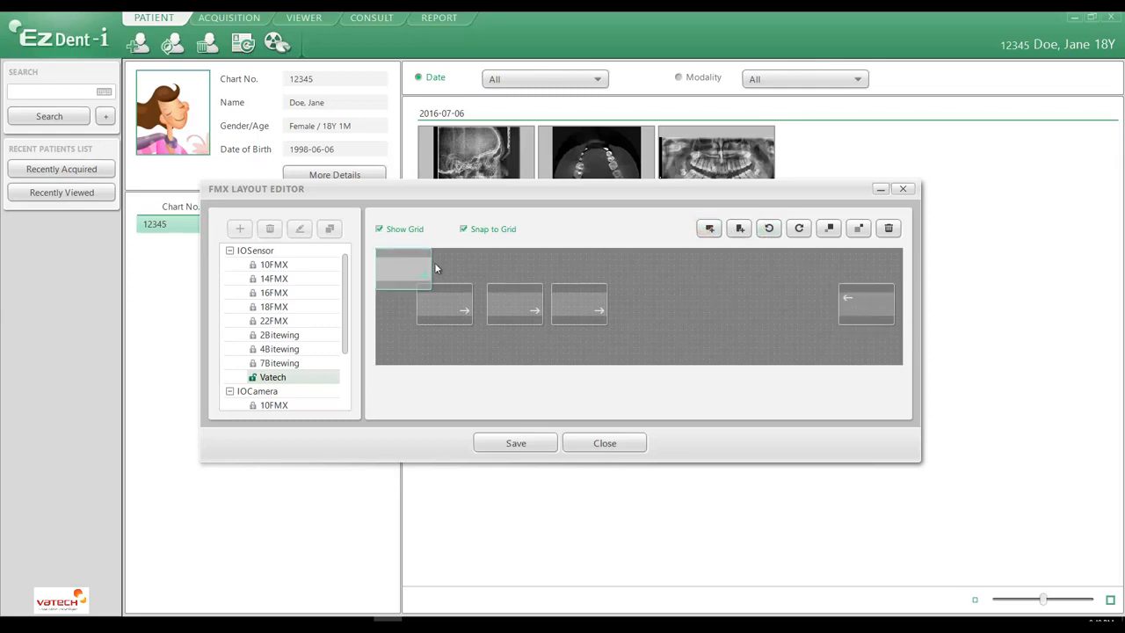
drag(413, 265, 807, 290)
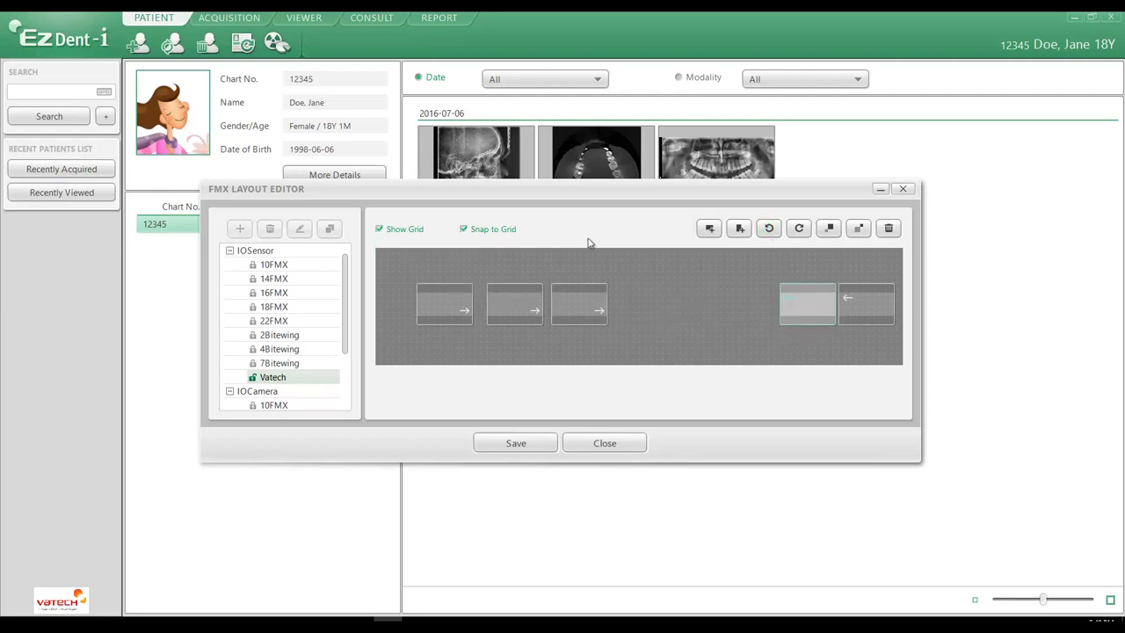
click(709, 229)
drag(401, 274, 752, 312)
click(769, 228)
click(768, 230)
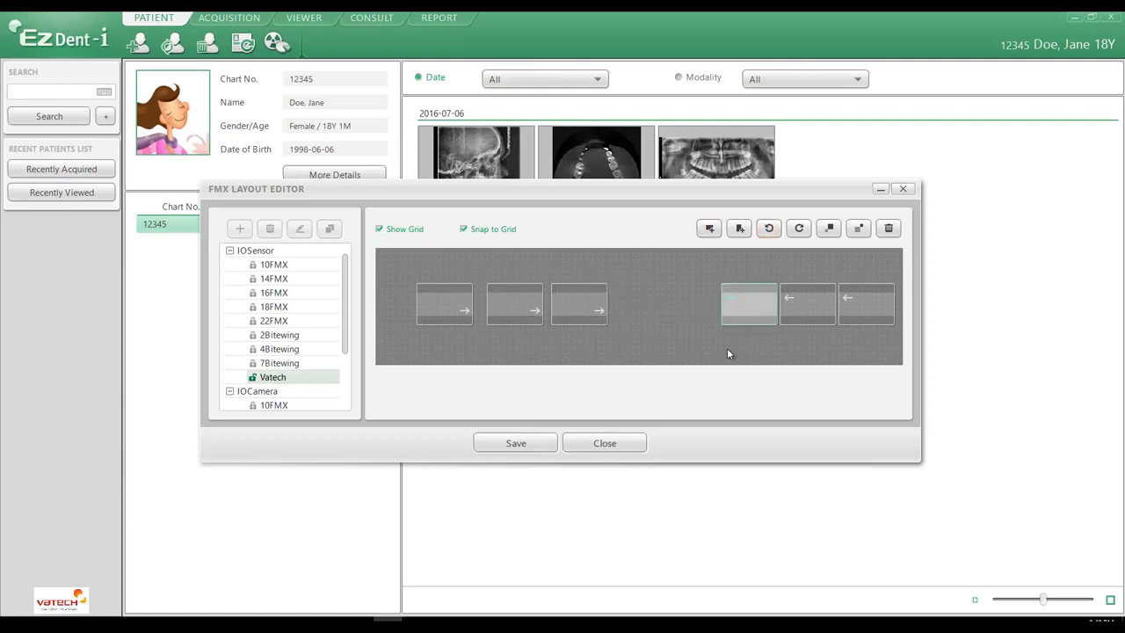
Step: Shift the three left landscape frames further left to widen the gap in the middle of the row
drag(443, 305, 412, 304)
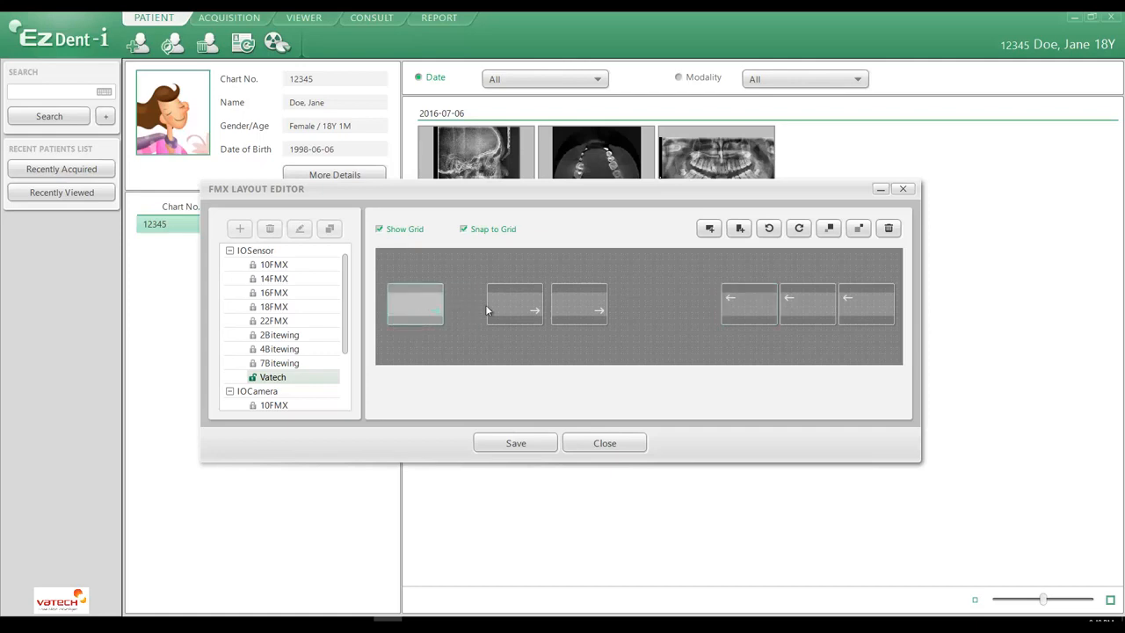
click(501, 303)
drag(489, 308, 468, 300)
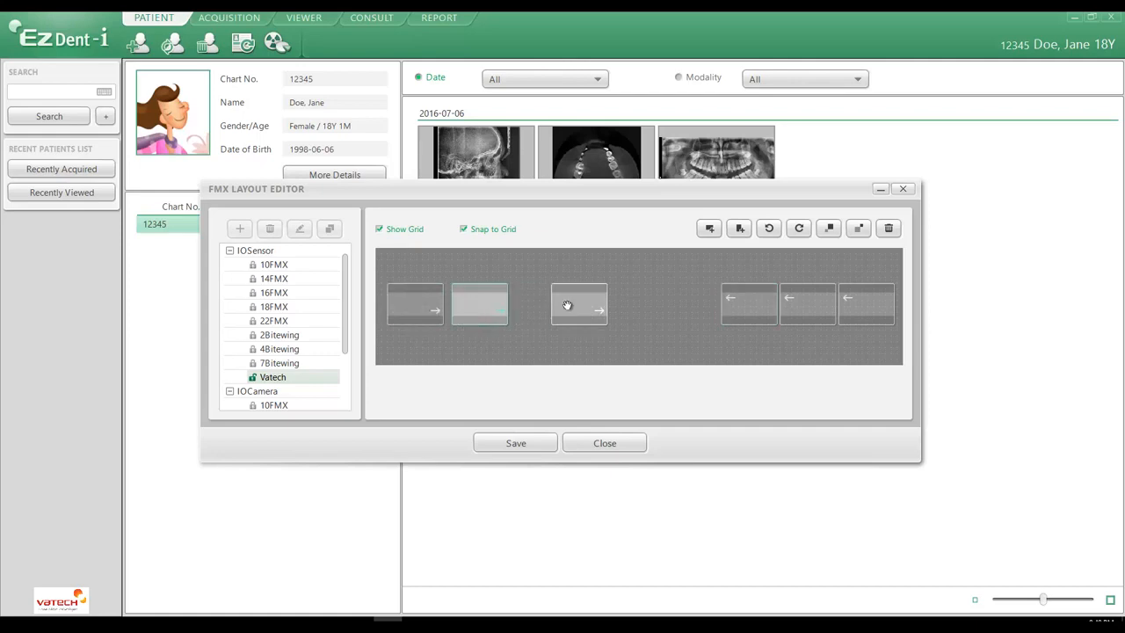
drag(570, 305, 540, 310)
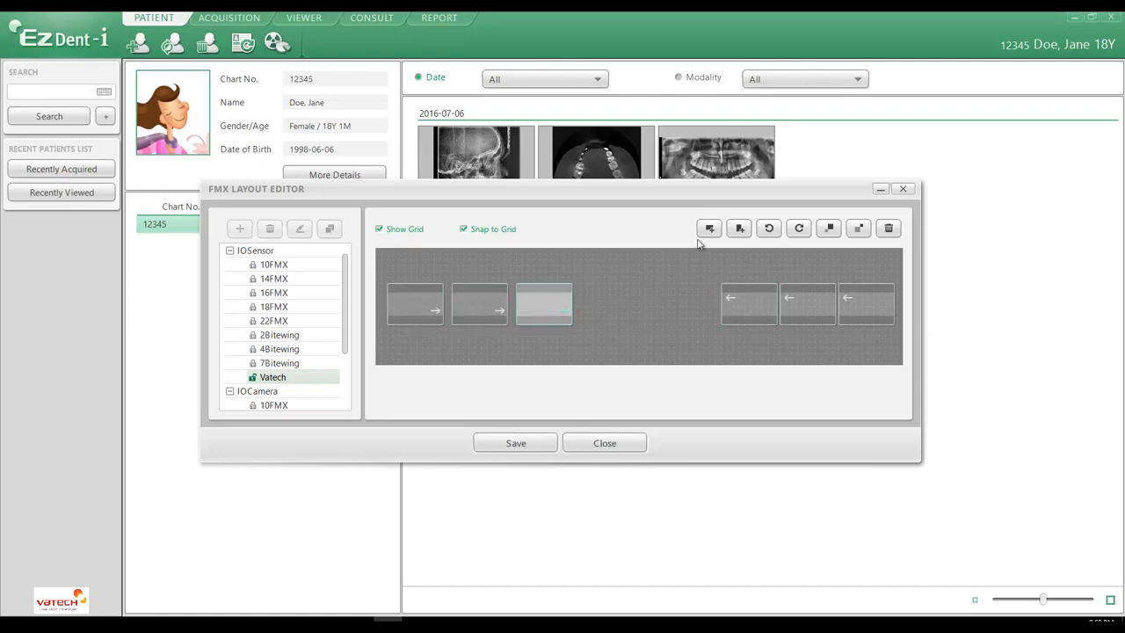
Step: Add two portrait frames and place them side by side in the central gap between the landscape frames
click(739, 228)
drag(410, 276, 599, 299)
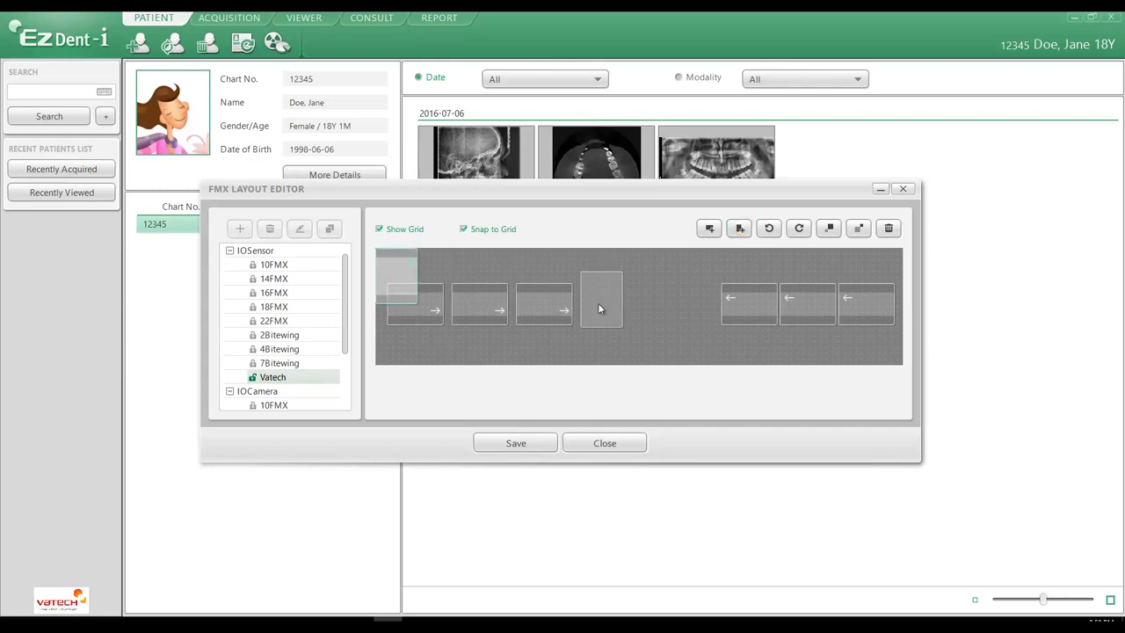
click(599, 303)
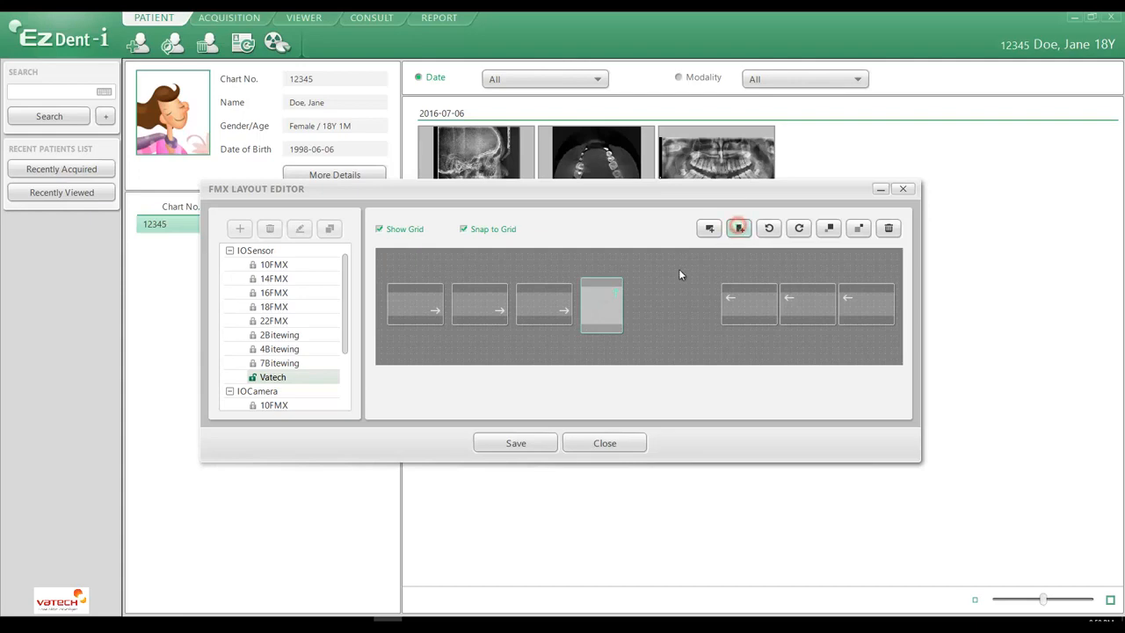
click(739, 228)
mouse_move(406, 275)
mouse_down()
mouse_move(641, 292)
mouse_move(660, 306)
mouse_up()
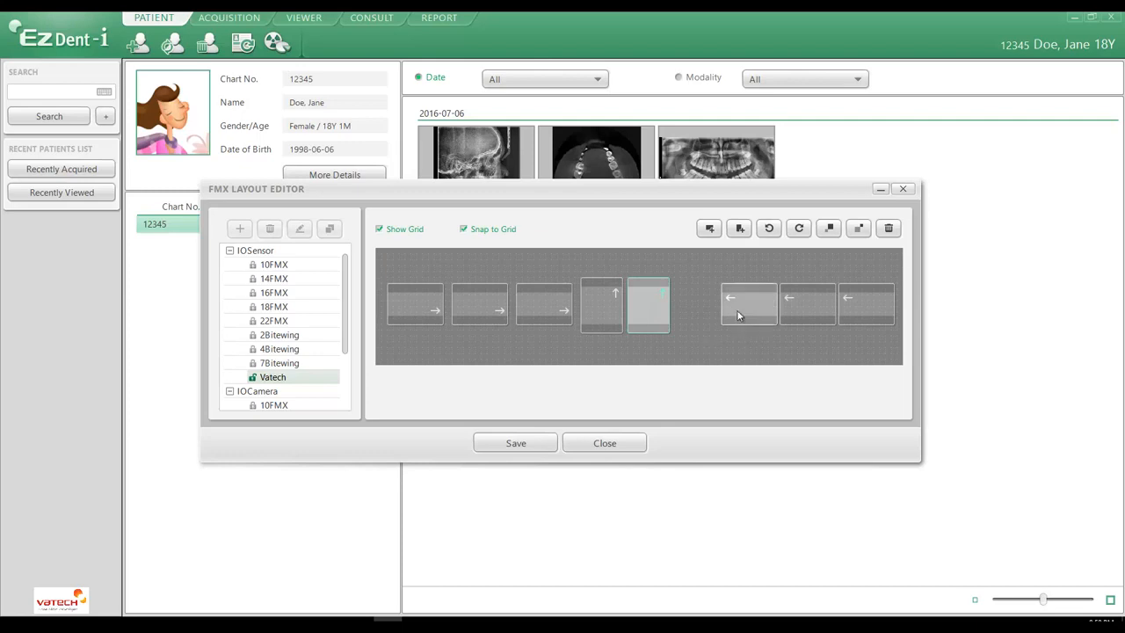
click(661, 314)
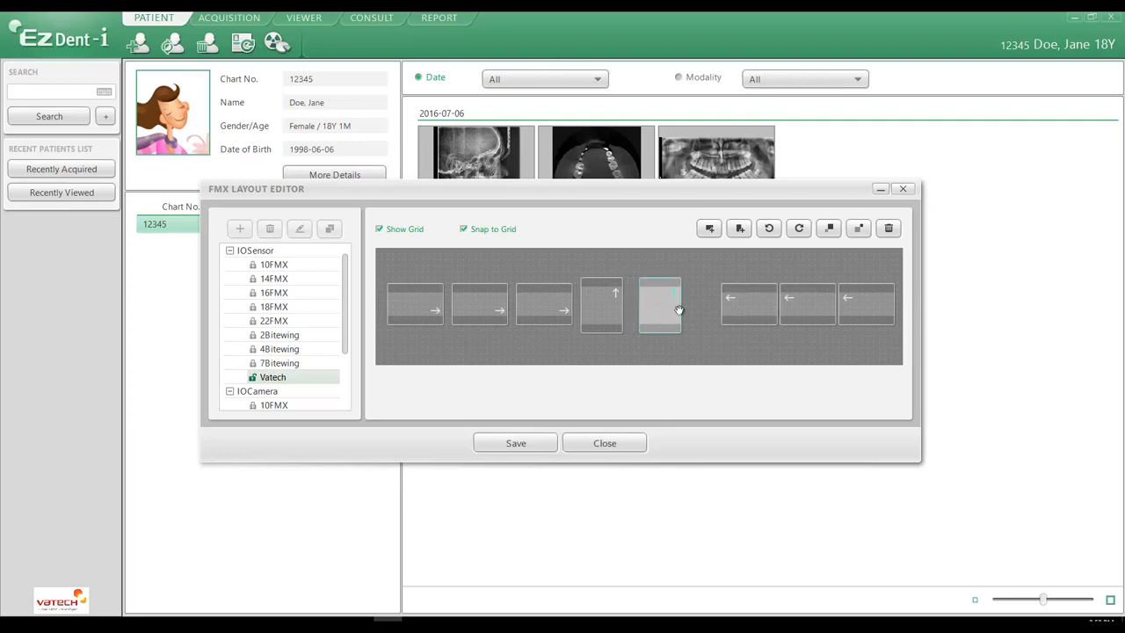
Step: Adjust the positions of the landscape frames and the first portrait frame to space the row more evenly
drag(748, 312, 788, 310)
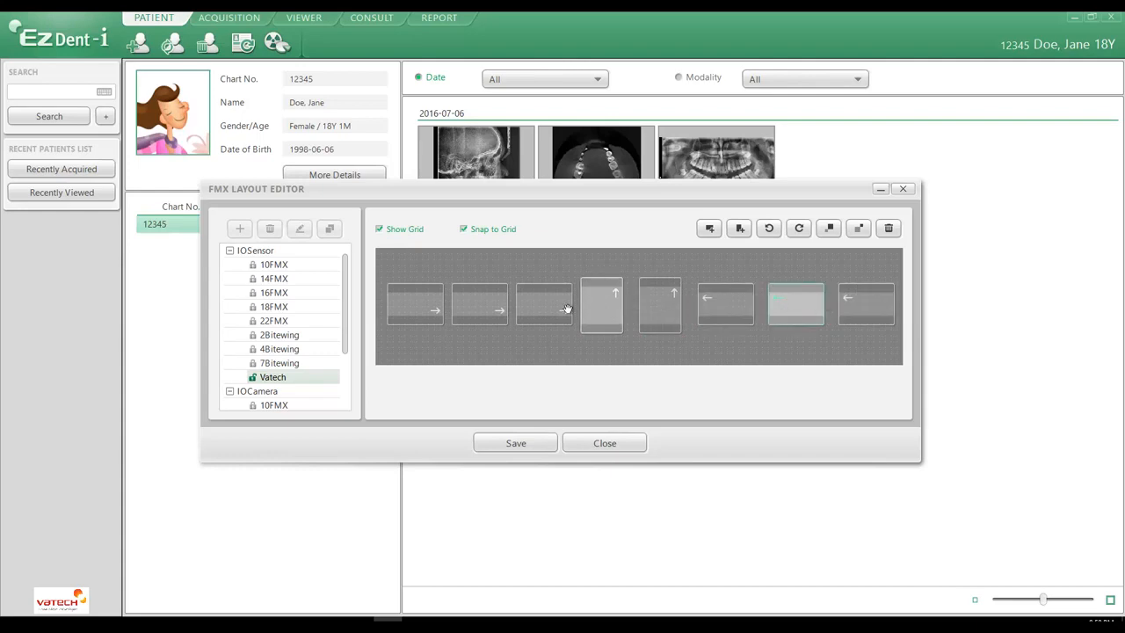
click(431, 313)
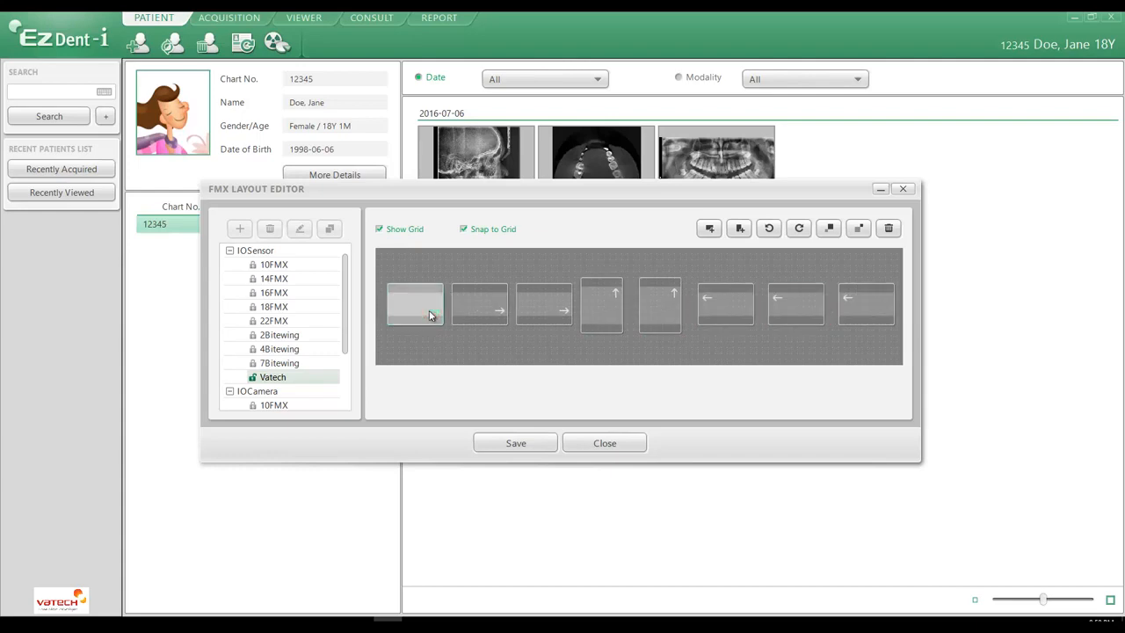
click(601, 313)
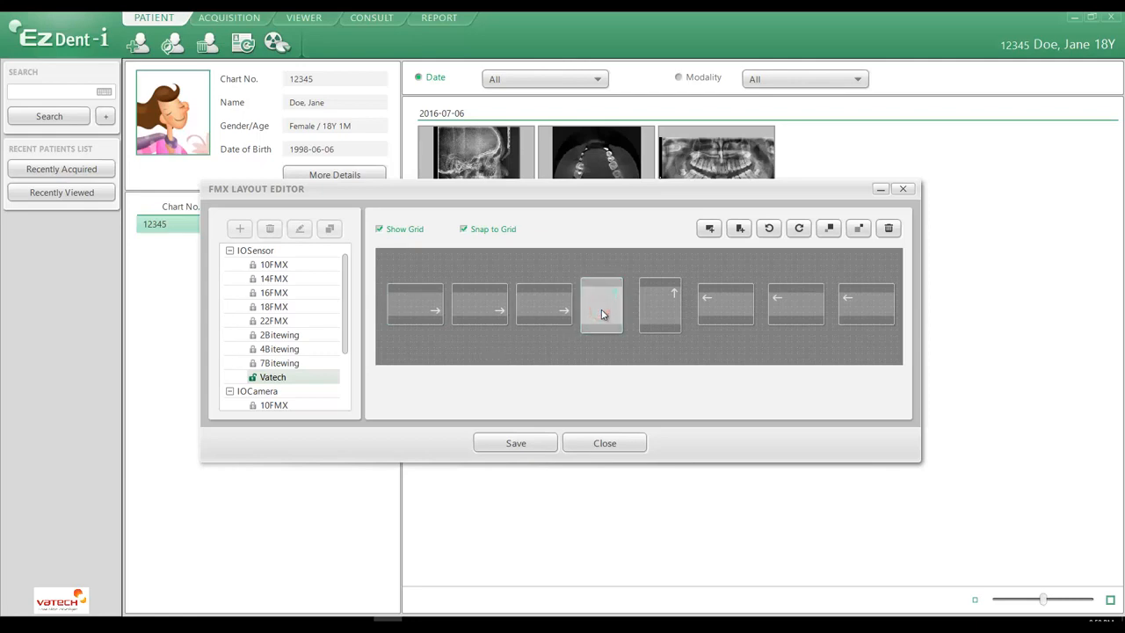
drag(602, 314, 559, 305)
click(553, 306)
drag(482, 309, 489, 308)
click(538, 303)
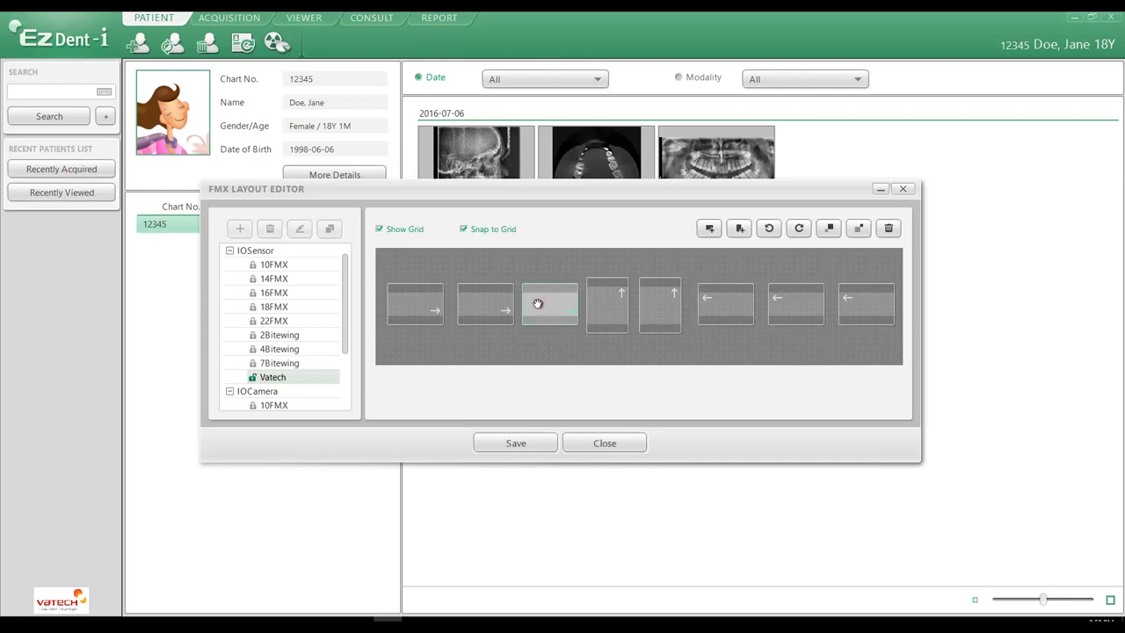
click(495, 305)
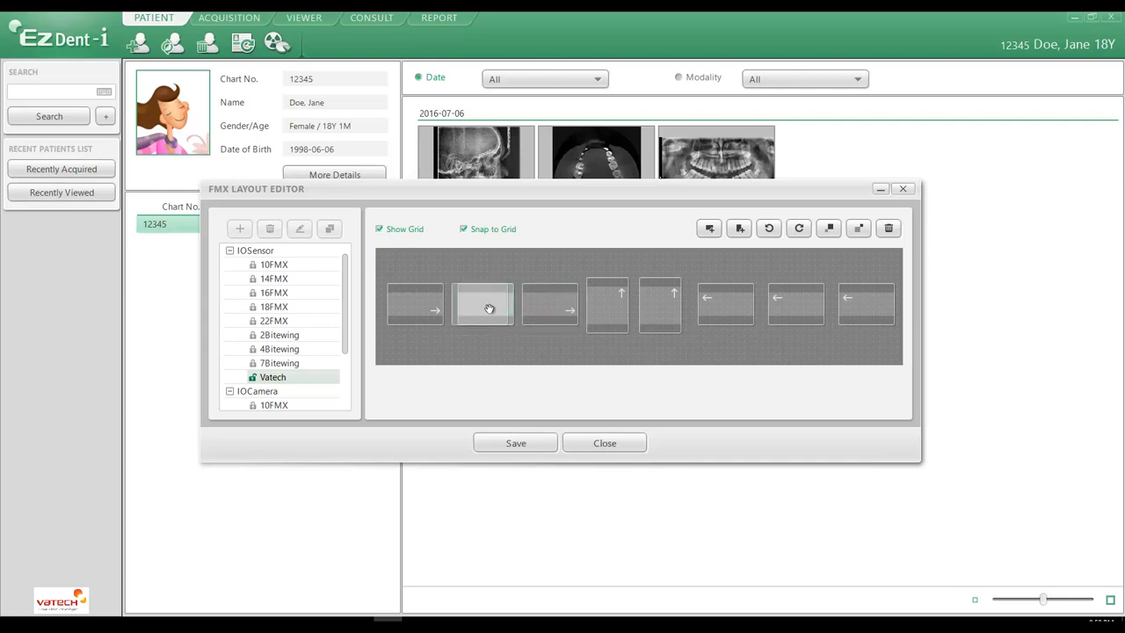
click(408, 310)
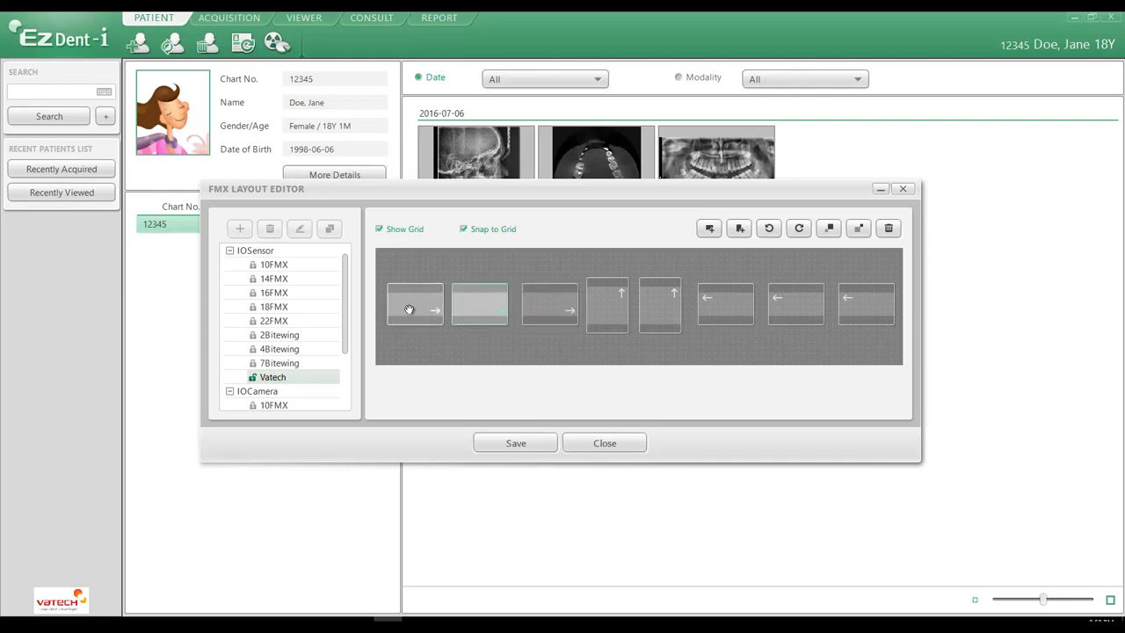
Step: Assign adult tooth number R1 to the left portrait frame
click(611, 302)
double_click(613, 306)
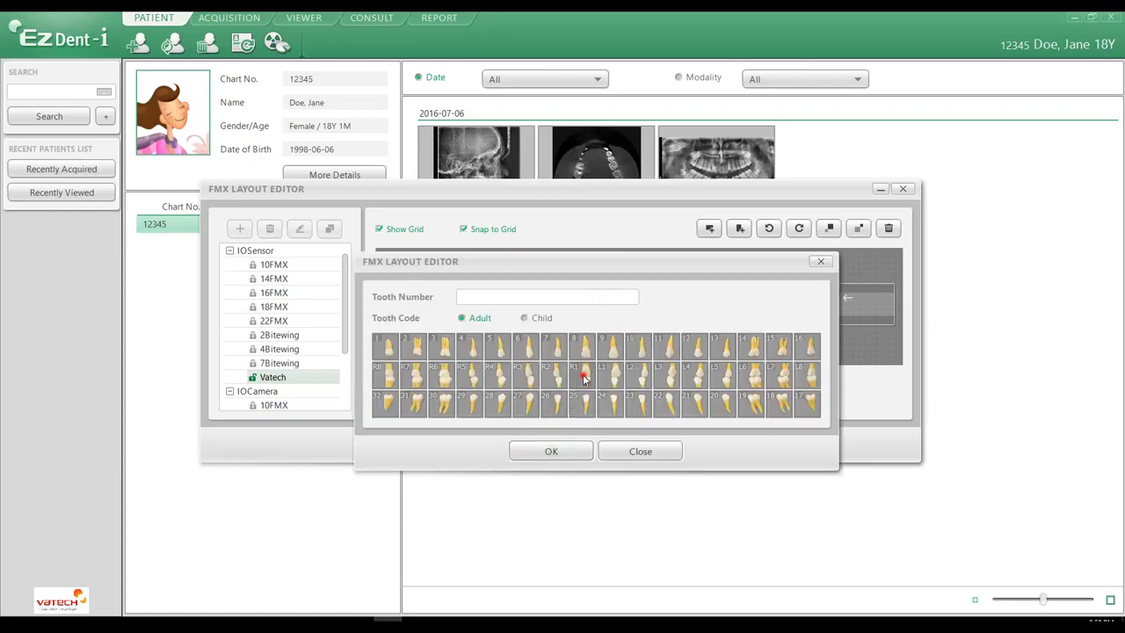
click(582, 373)
click(565, 451)
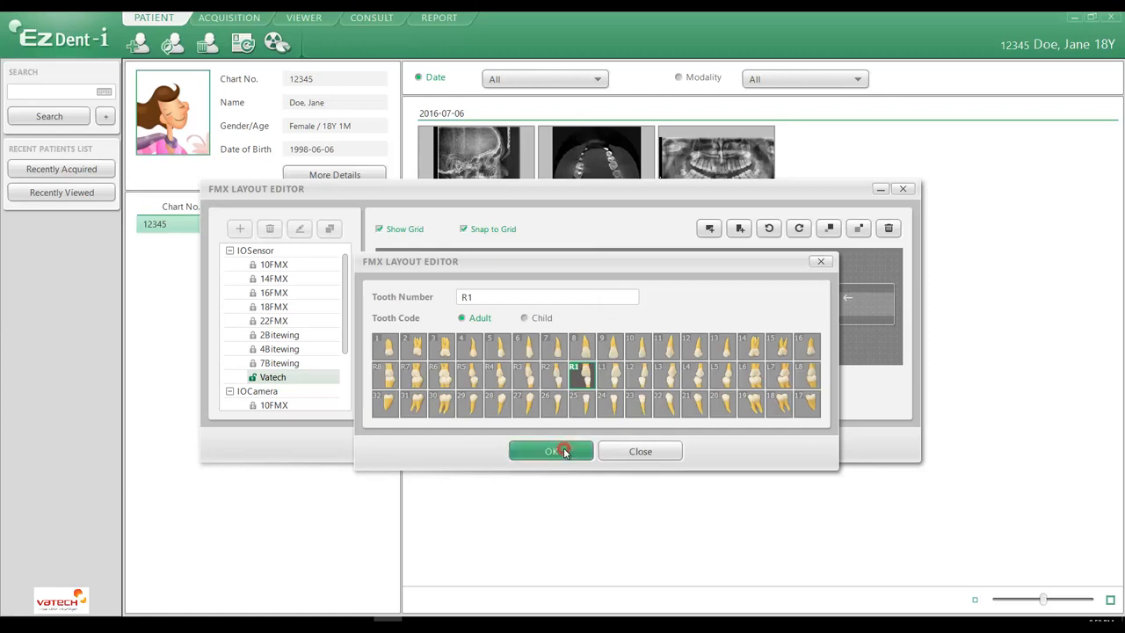
Step: Confirm R1 for the left portrait frame and assign adult tooth number R3 to the landscape frame just left of it
click(552, 308)
click(552, 450)
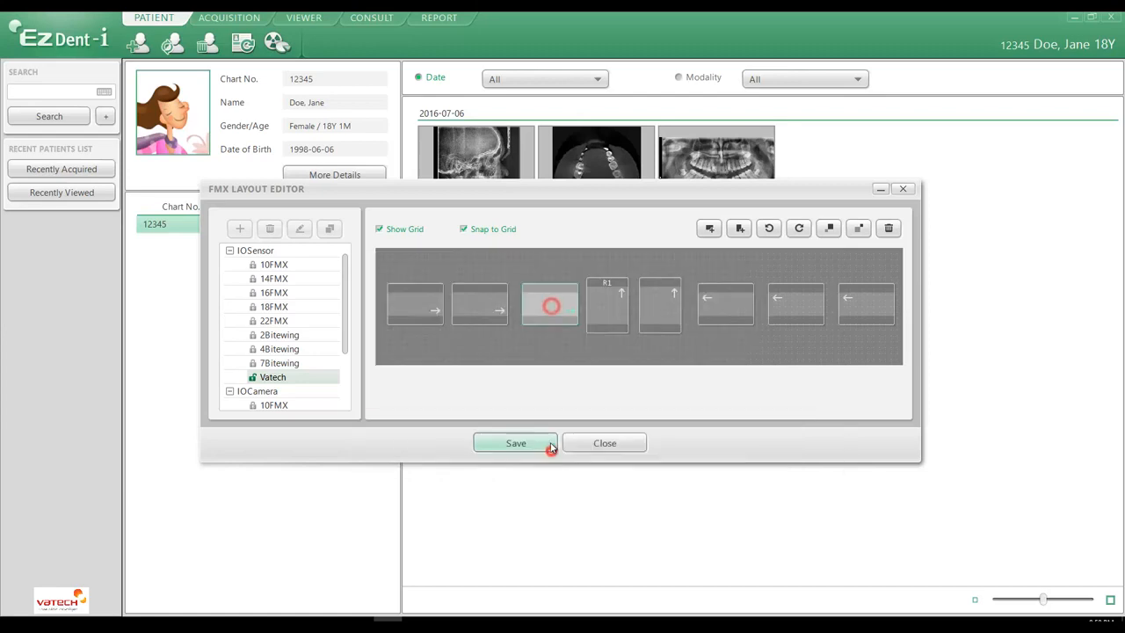
double_click(550, 303)
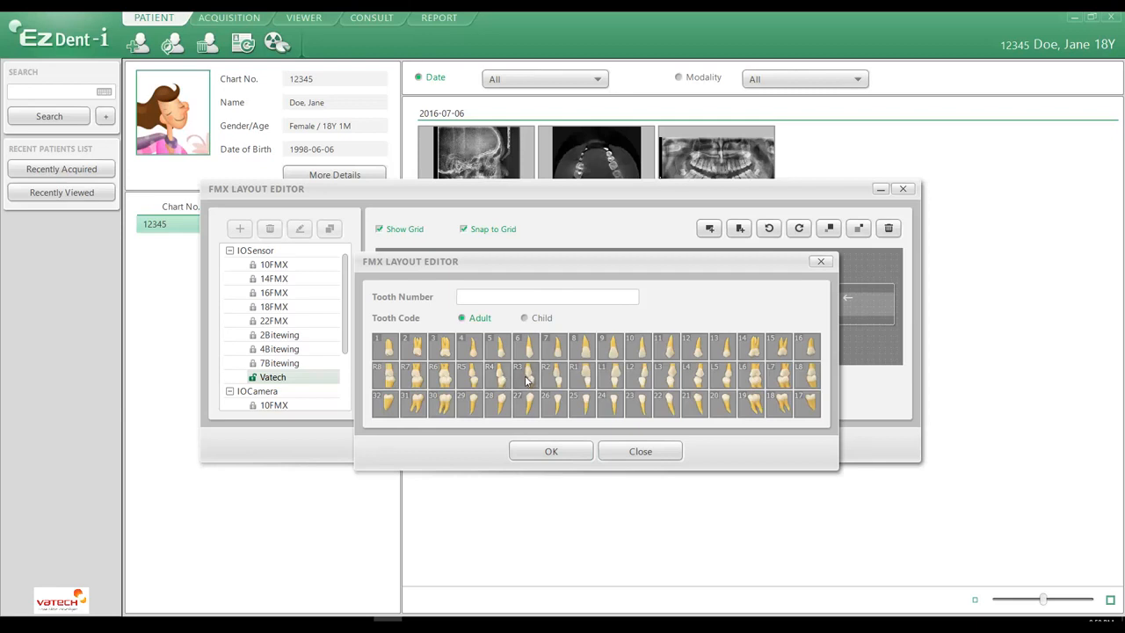
click(525, 378)
click(539, 451)
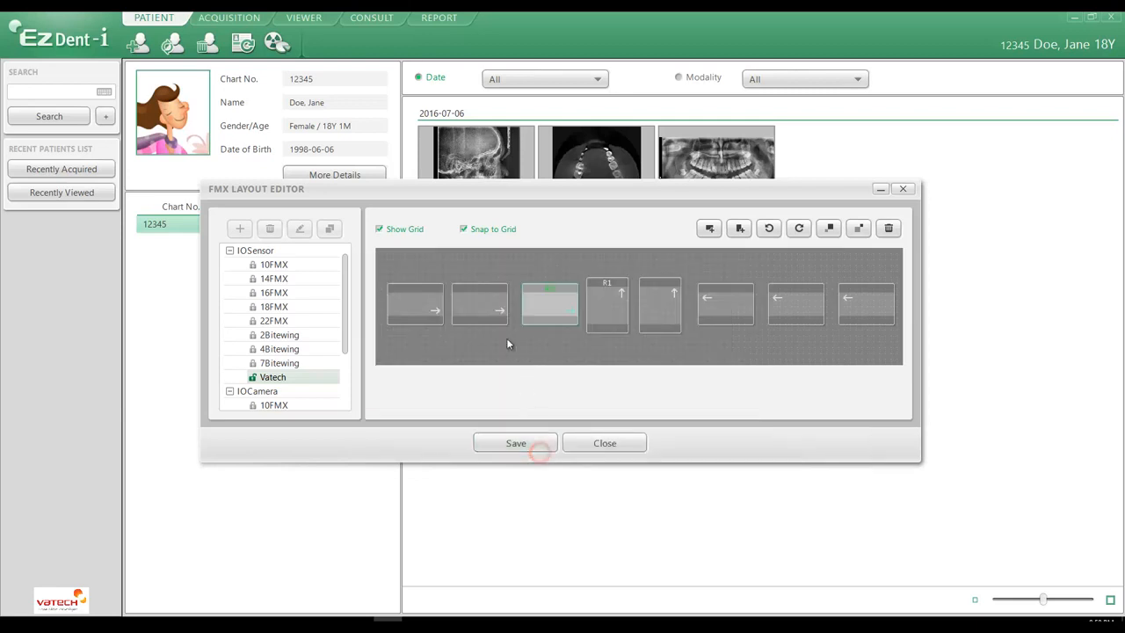
Step: Assign adult tooth numbers R5 and R7 to the second and first landscape frames on the left of the row
double_click(475, 303)
click(468, 374)
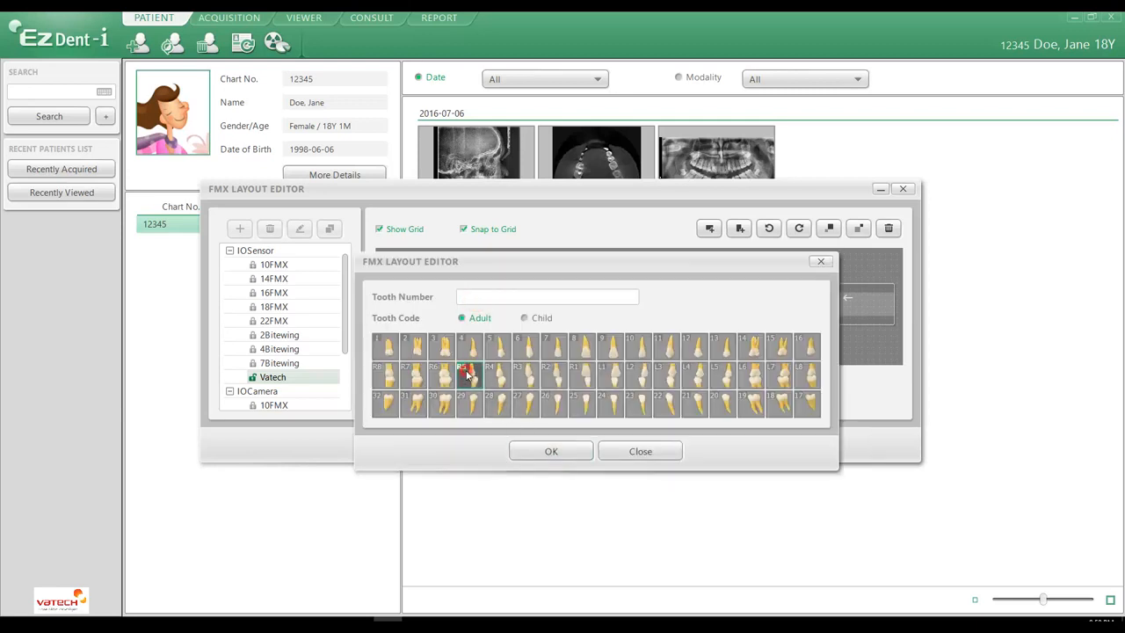
click(530, 452)
double_click(410, 302)
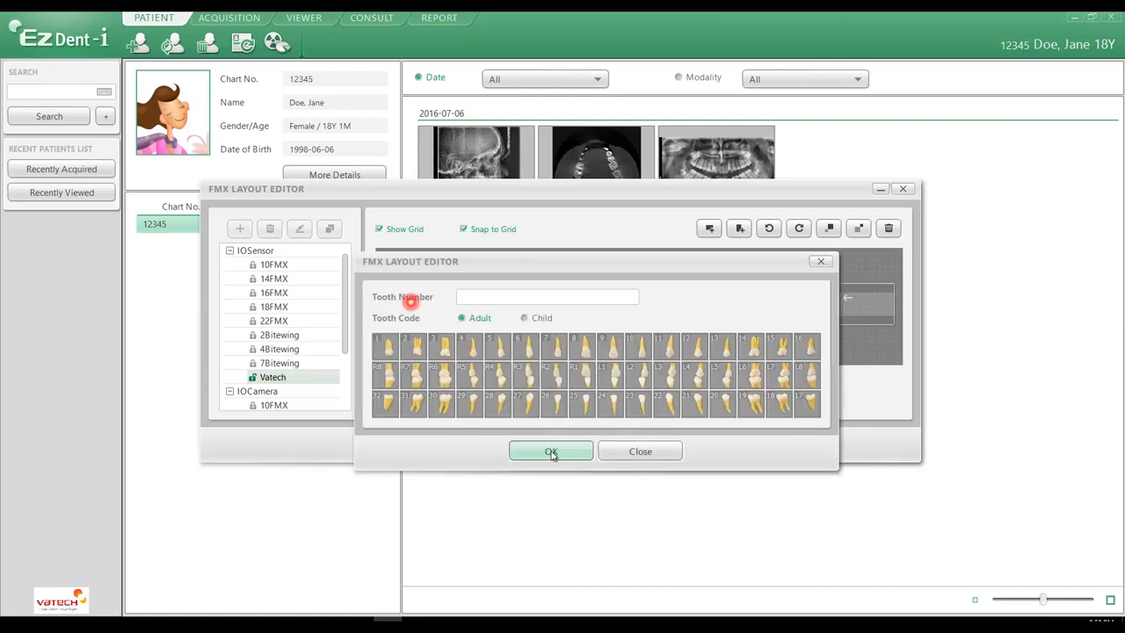
click(413, 376)
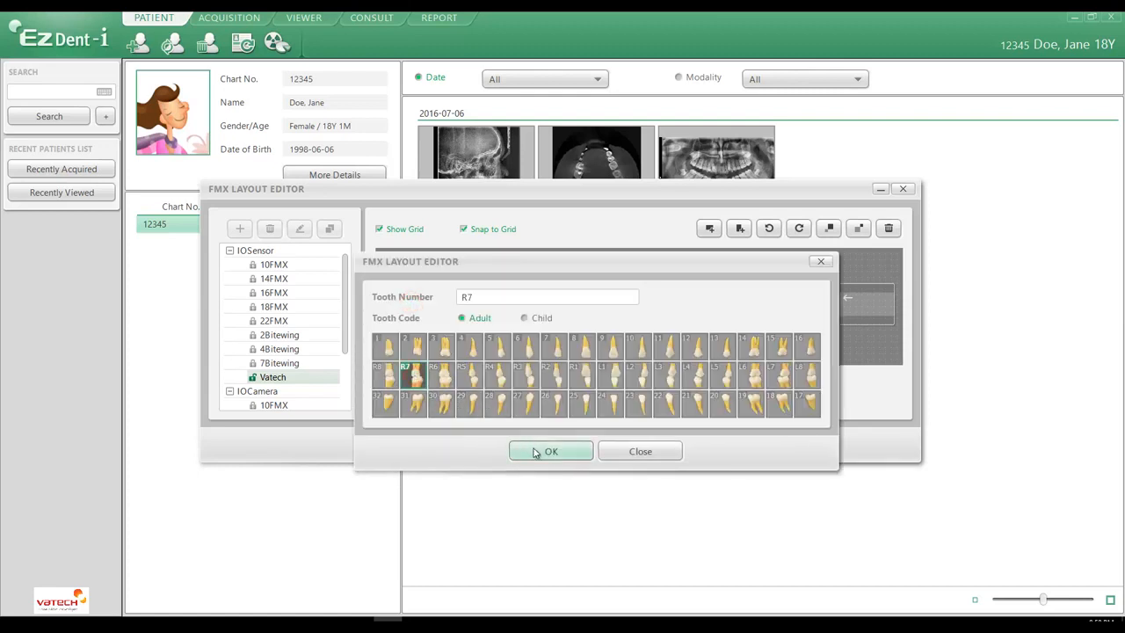
click(533, 452)
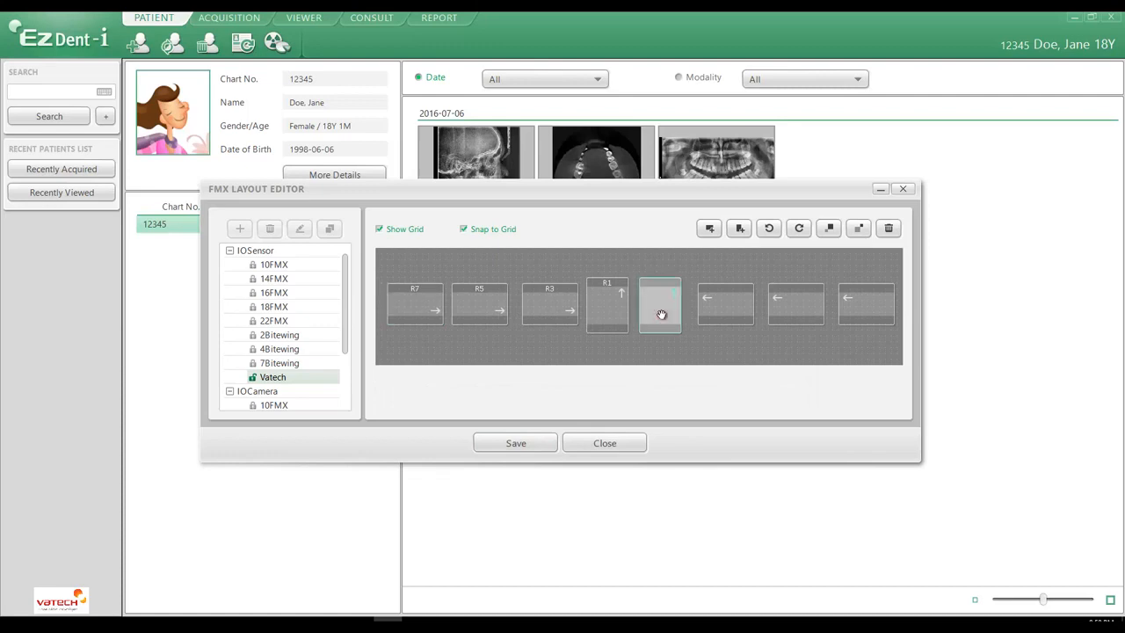
Step: Assign adult tooth number L1 to the right portrait frame and L3 to the landscape frame beside it
double_click(661, 315)
click(608, 374)
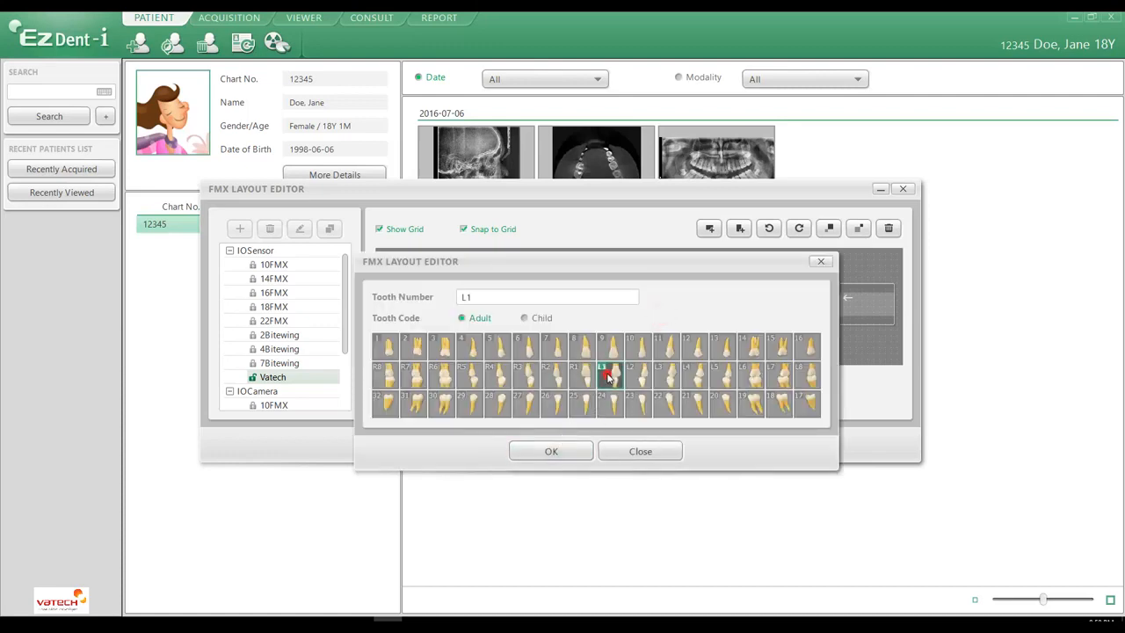
click(551, 451)
double_click(720, 315)
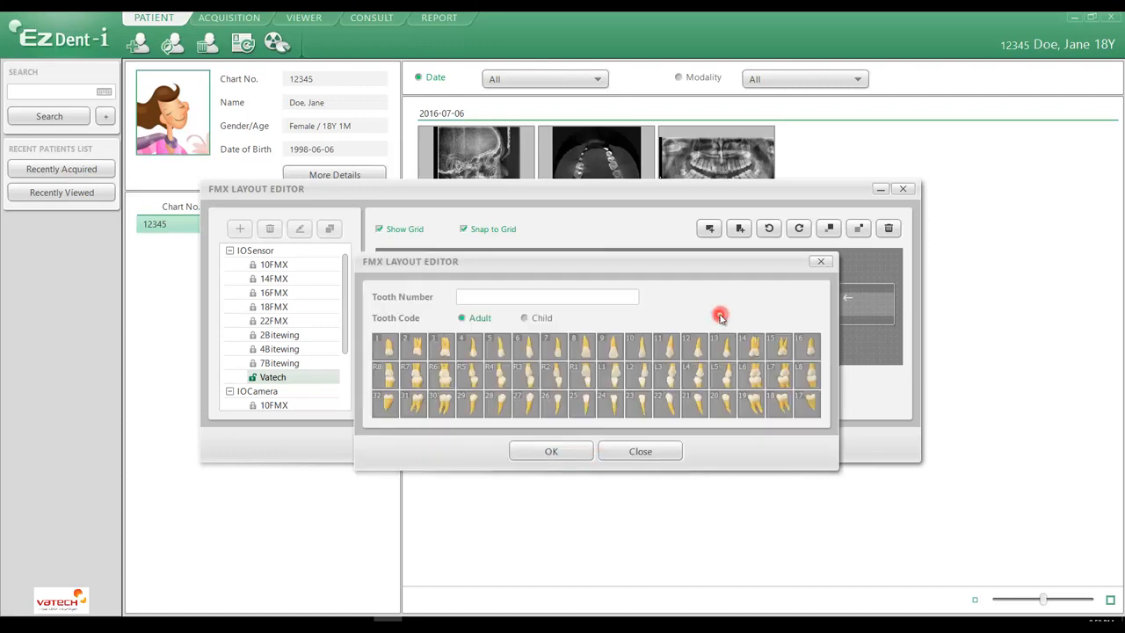
click(667, 374)
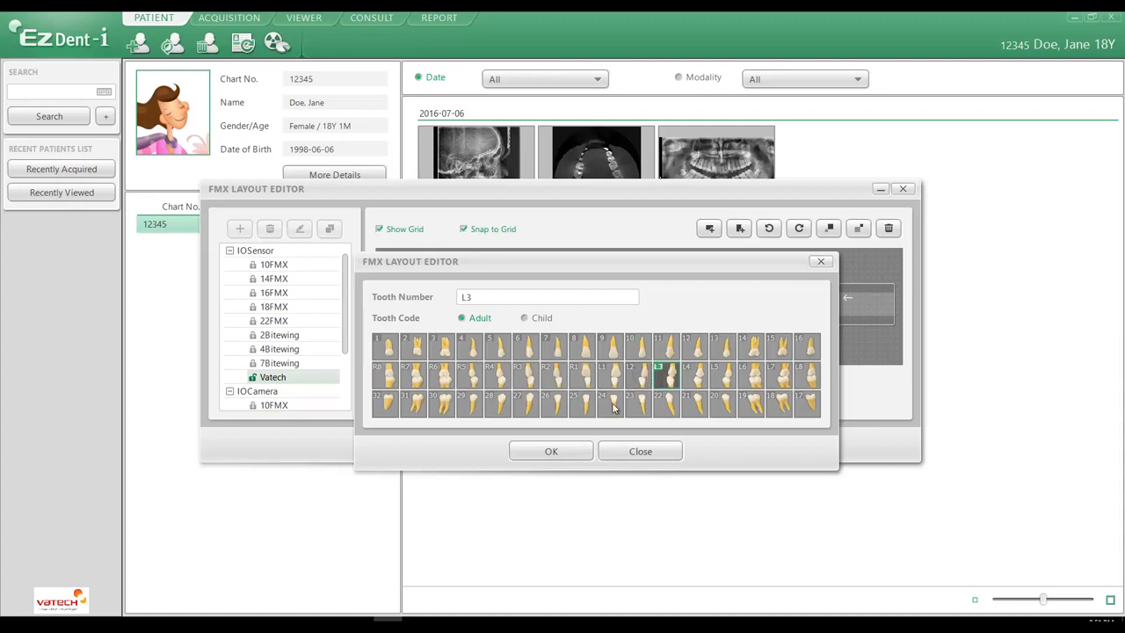
click(569, 453)
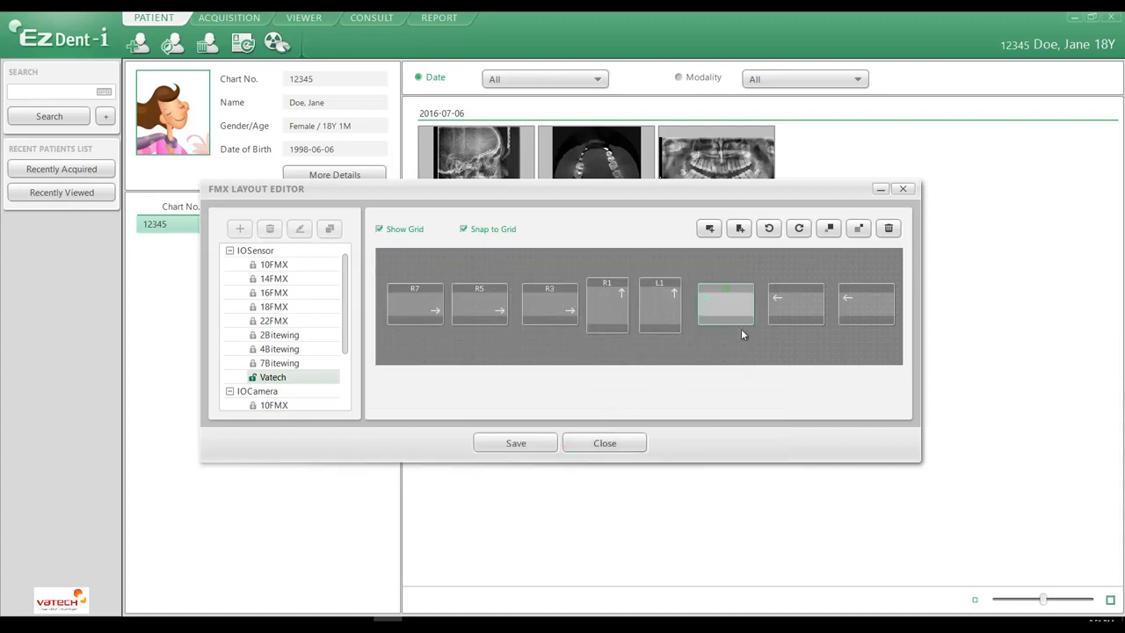
Step: Assign adult tooth numbers L5 and L7 to the last two landscape frames on the right of the row
double_click(783, 299)
click(722, 383)
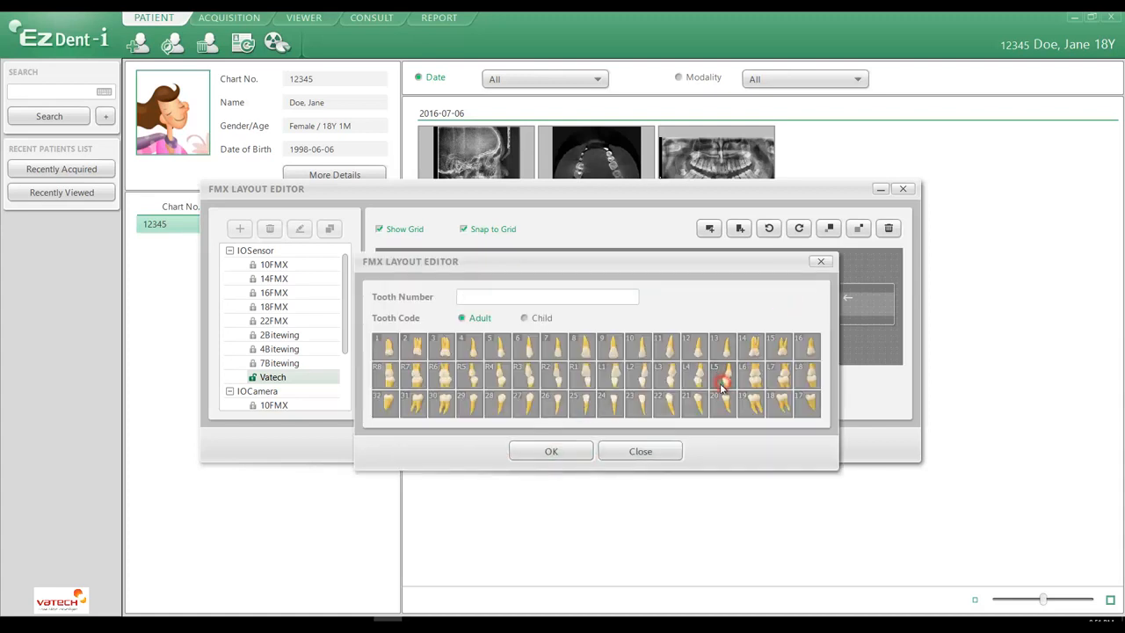
click(540, 449)
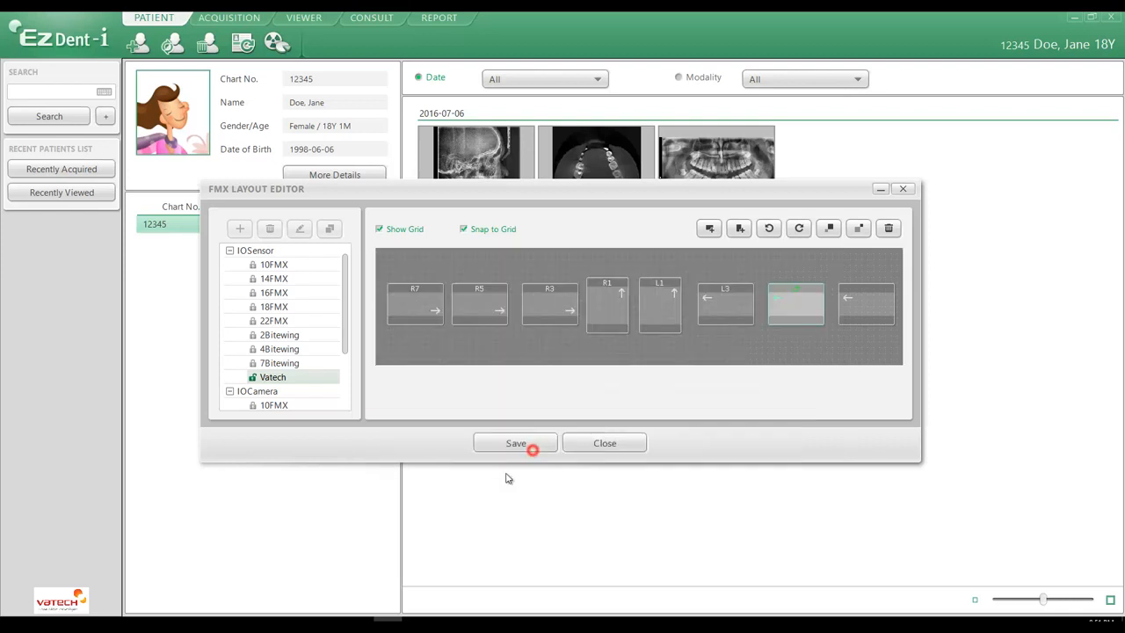
double_click(870, 311)
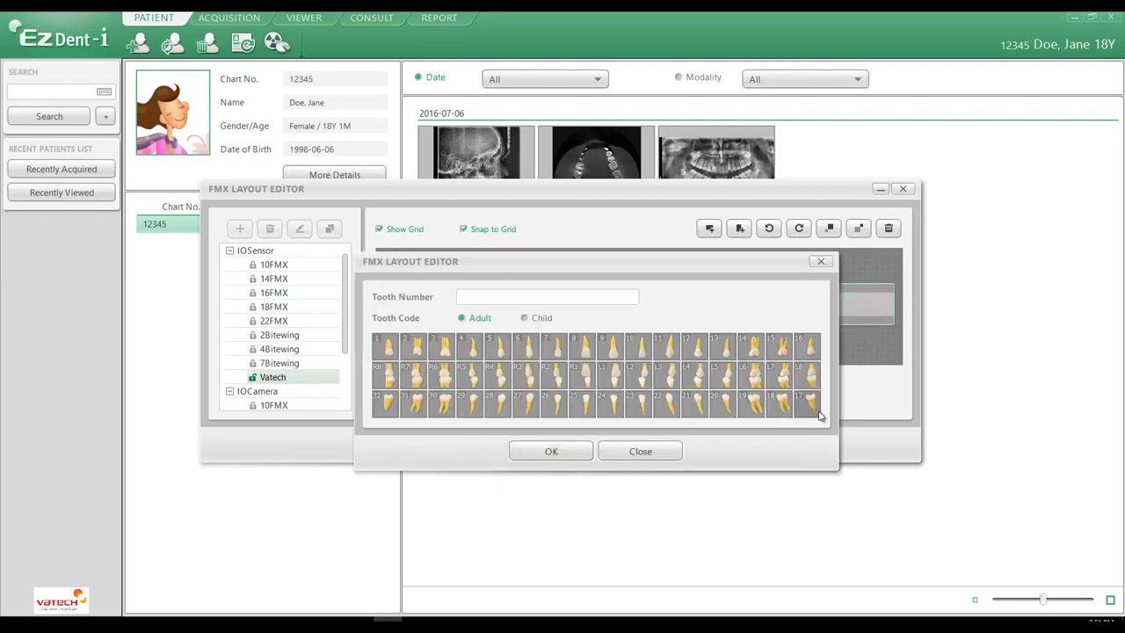
click(780, 375)
click(554, 452)
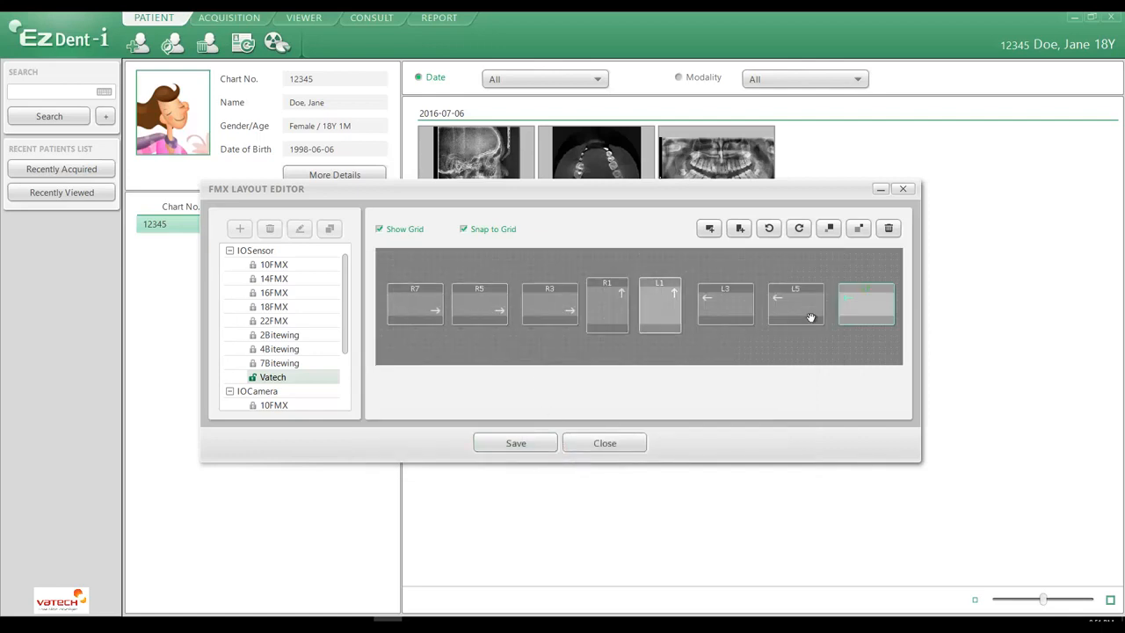
Step: Save the Vatech layout with path Set1 and close the layout editor
click(517, 445)
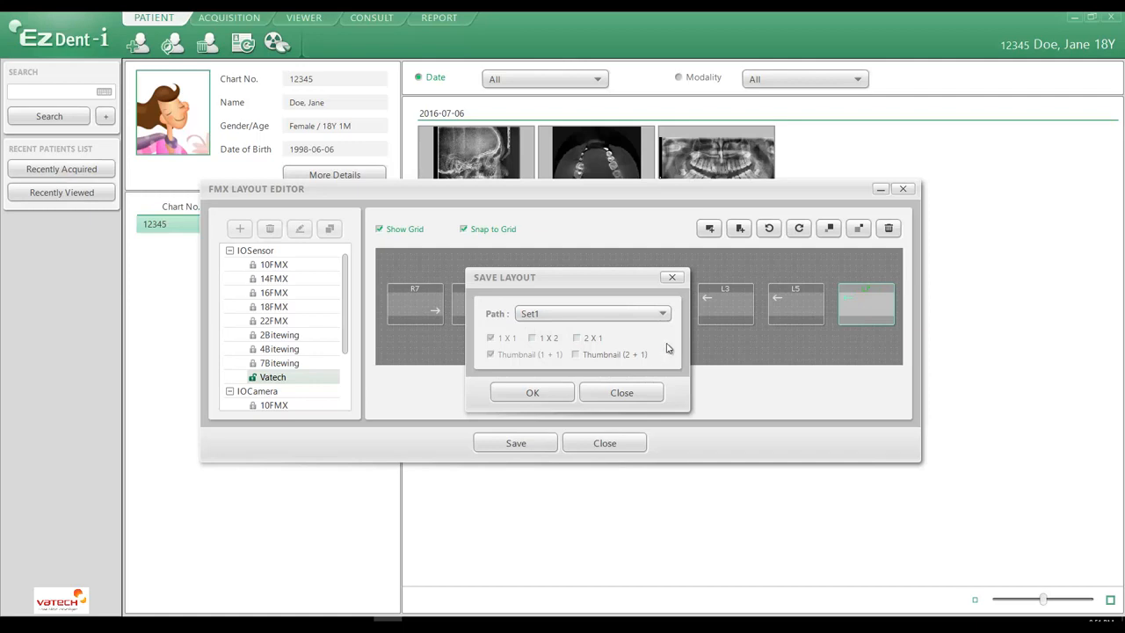
click(537, 394)
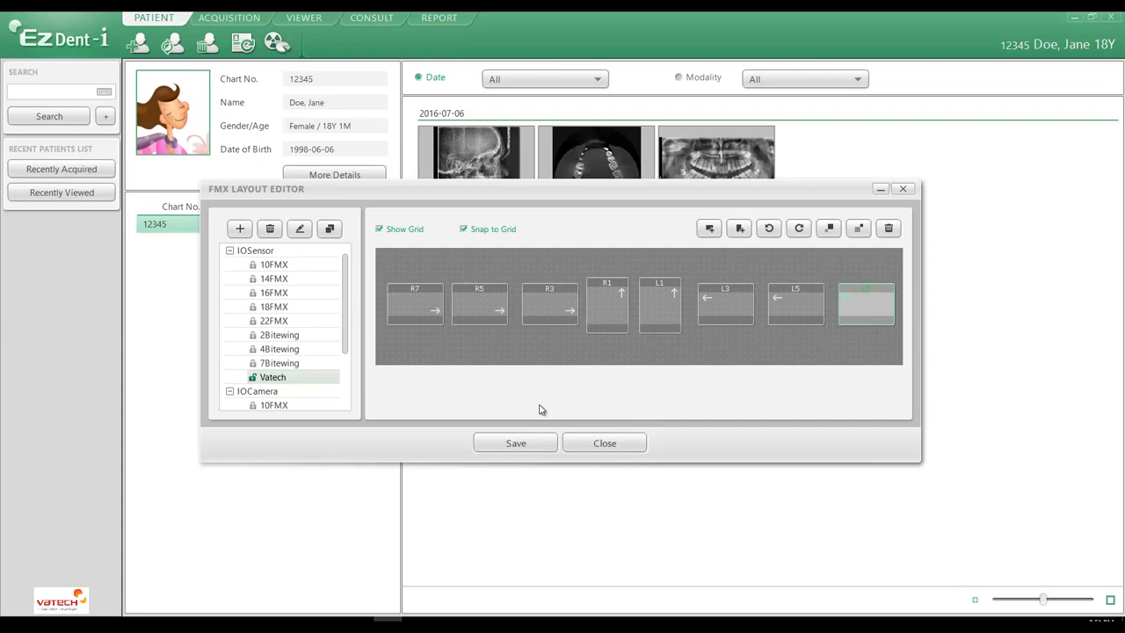
click(610, 445)
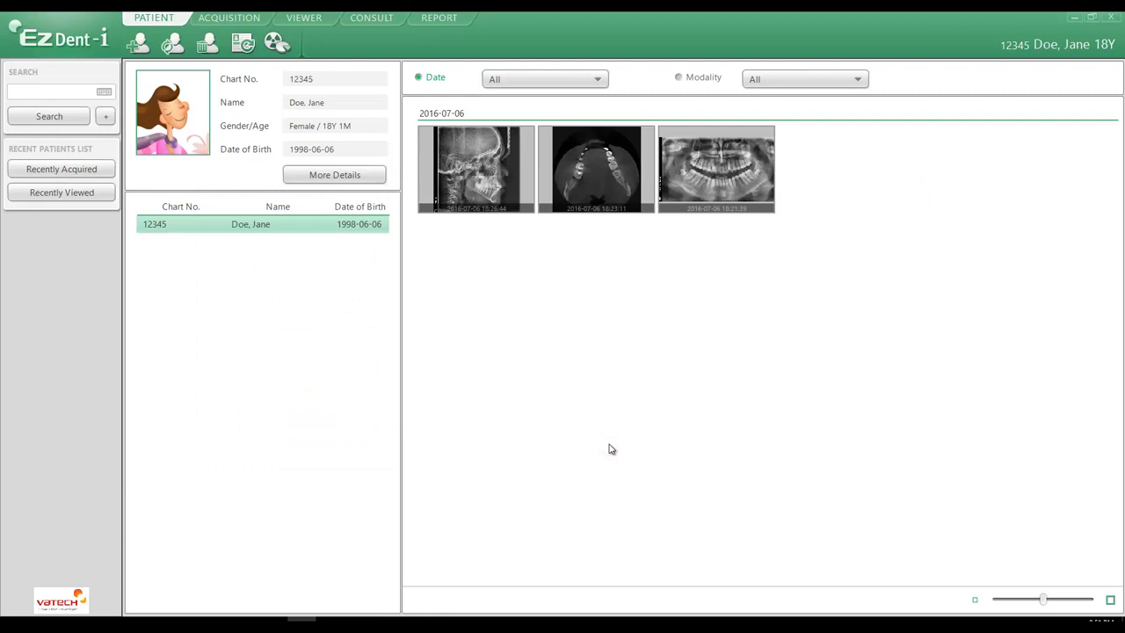
Step: Reopen the FMX Layout Editor and display the saved Vatech layout
click(60, 37)
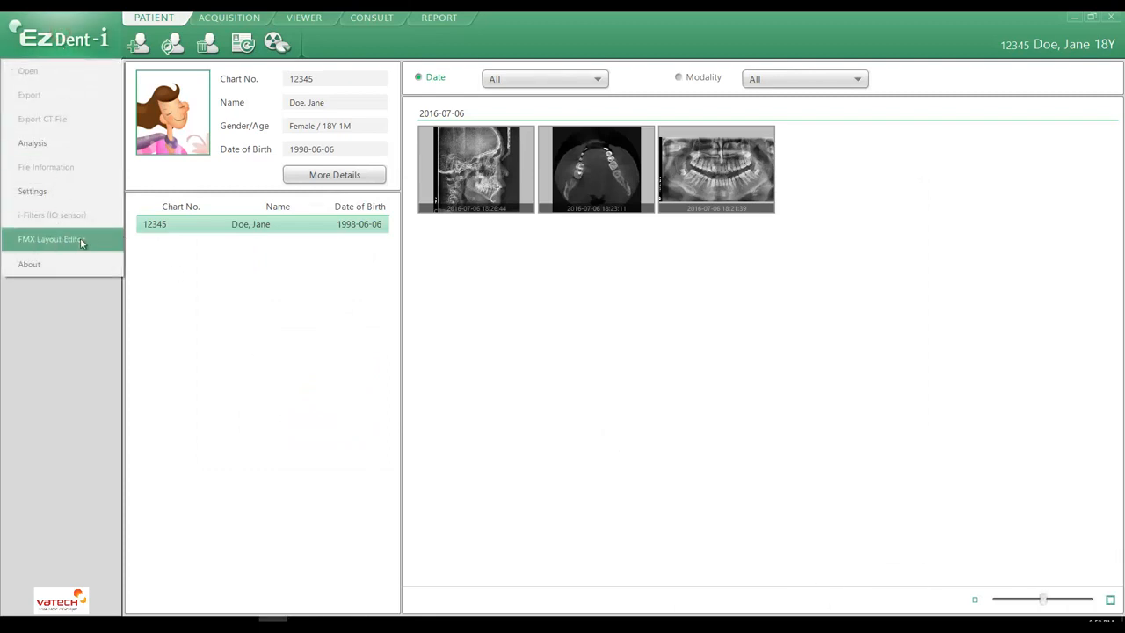
click(50, 239)
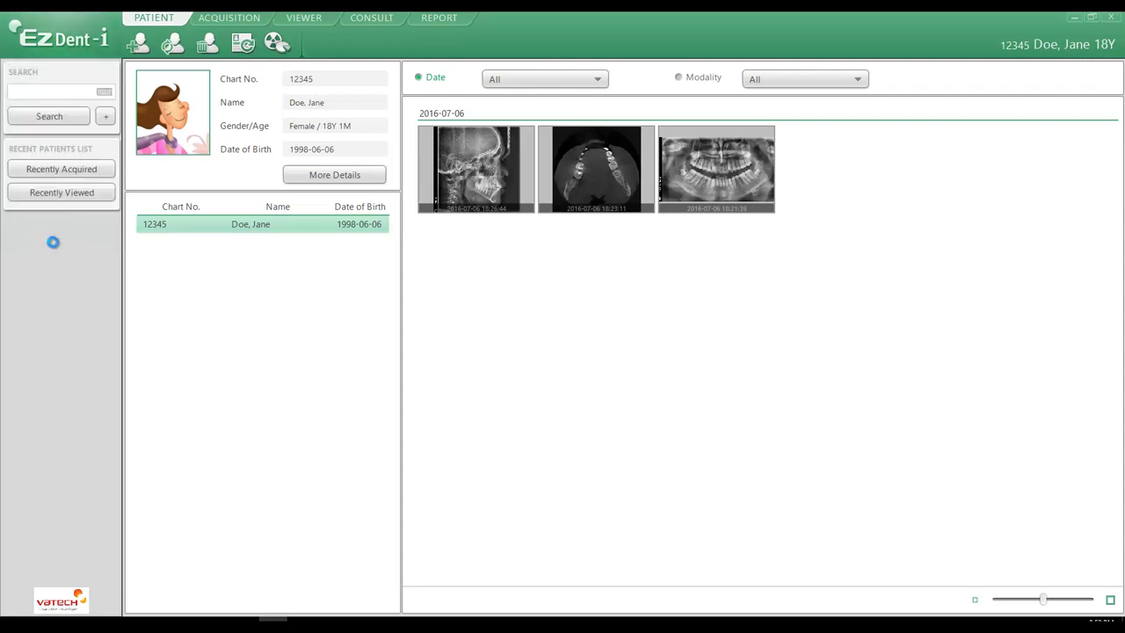
click(840, 323)
click(268, 379)
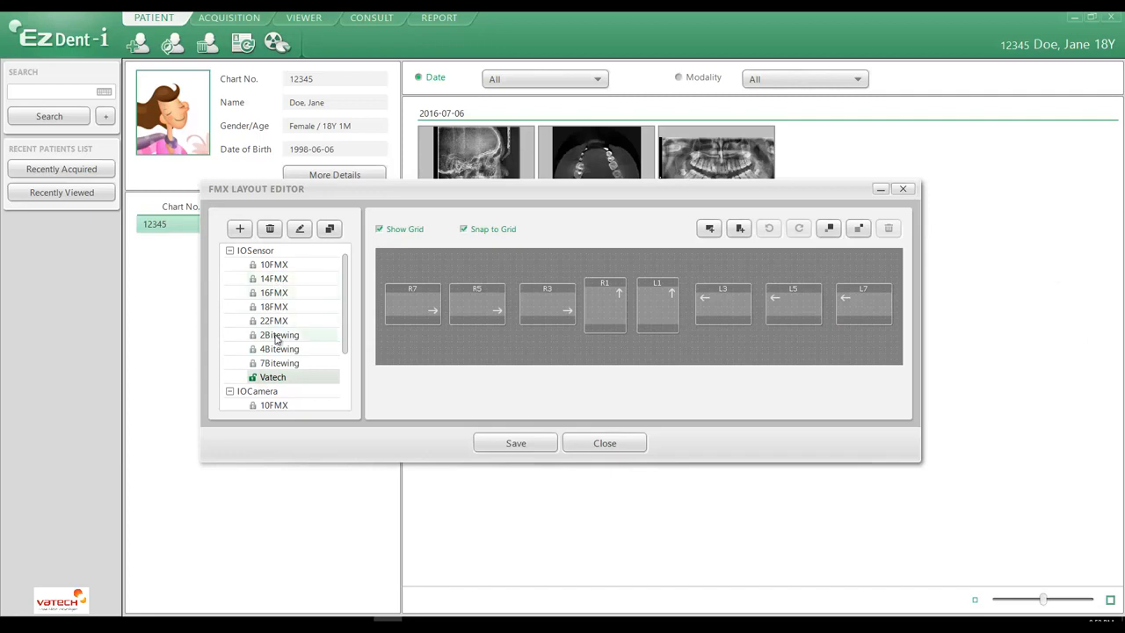
Step: Copy the 2Bitewing layout of the IOSensor group as a new layout named Vatech2
click(276, 336)
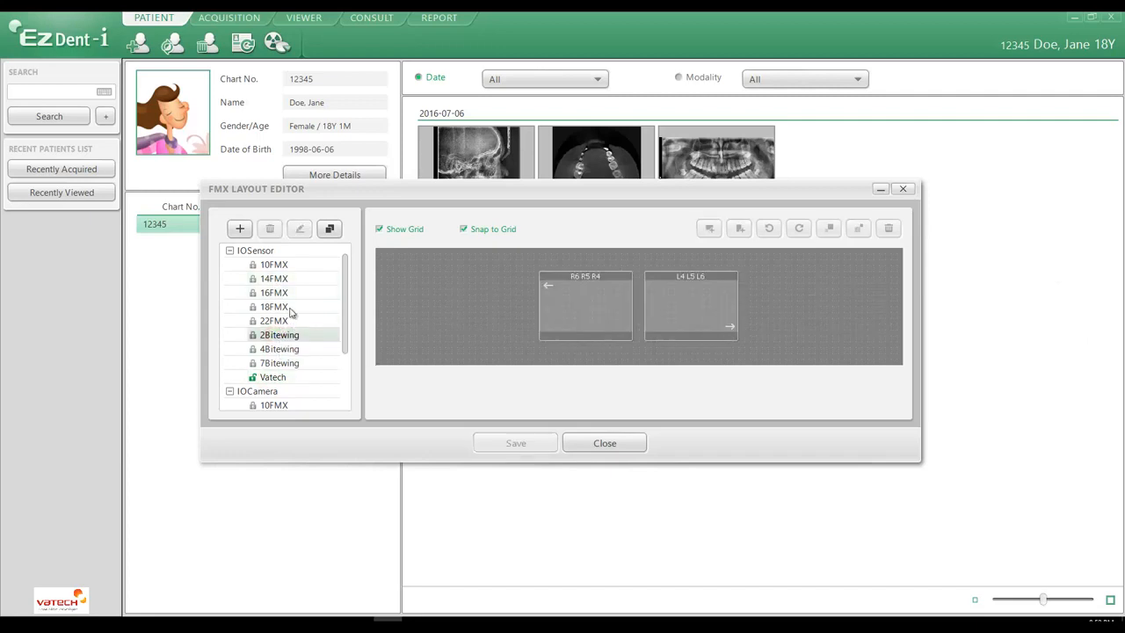
click(329, 229)
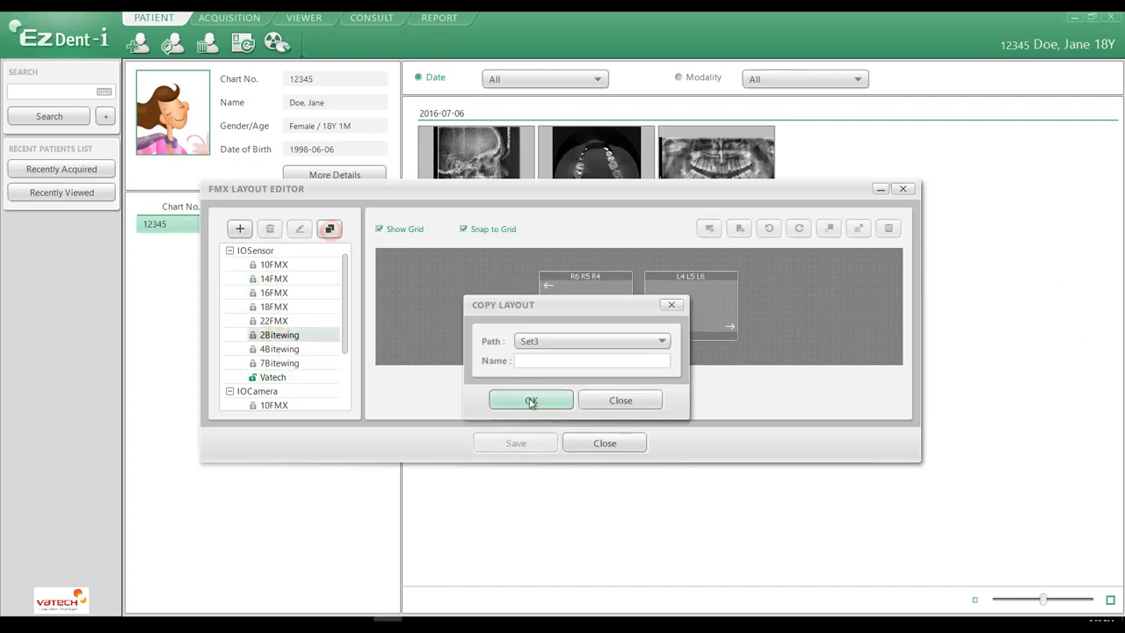
click(543, 361)
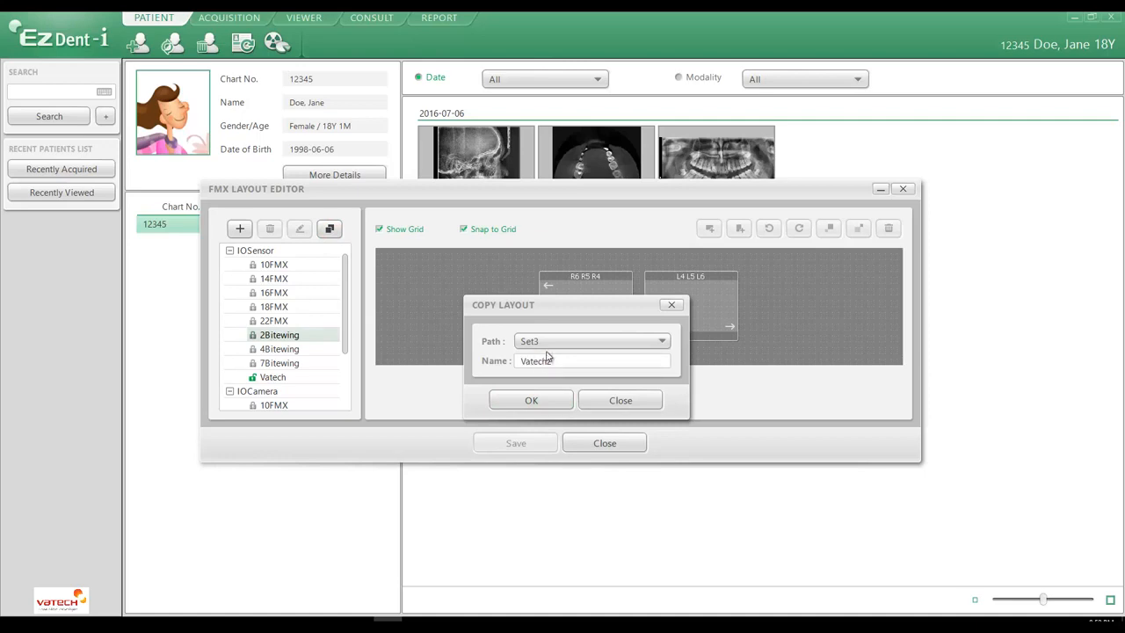
text(Vatech2)
click(539, 341)
click(538, 355)
click(531, 401)
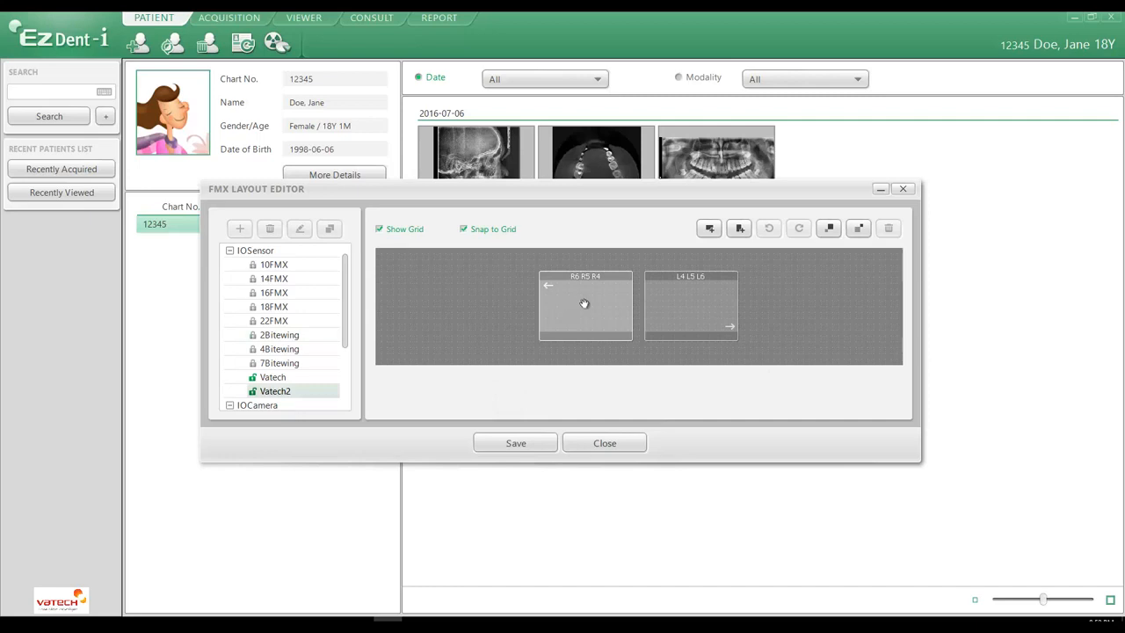
Step: Move the R6 R5 R4 frame left and the L4 L5 L6 frame right to open a wide central gap
drag(586, 304, 449, 306)
click(698, 311)
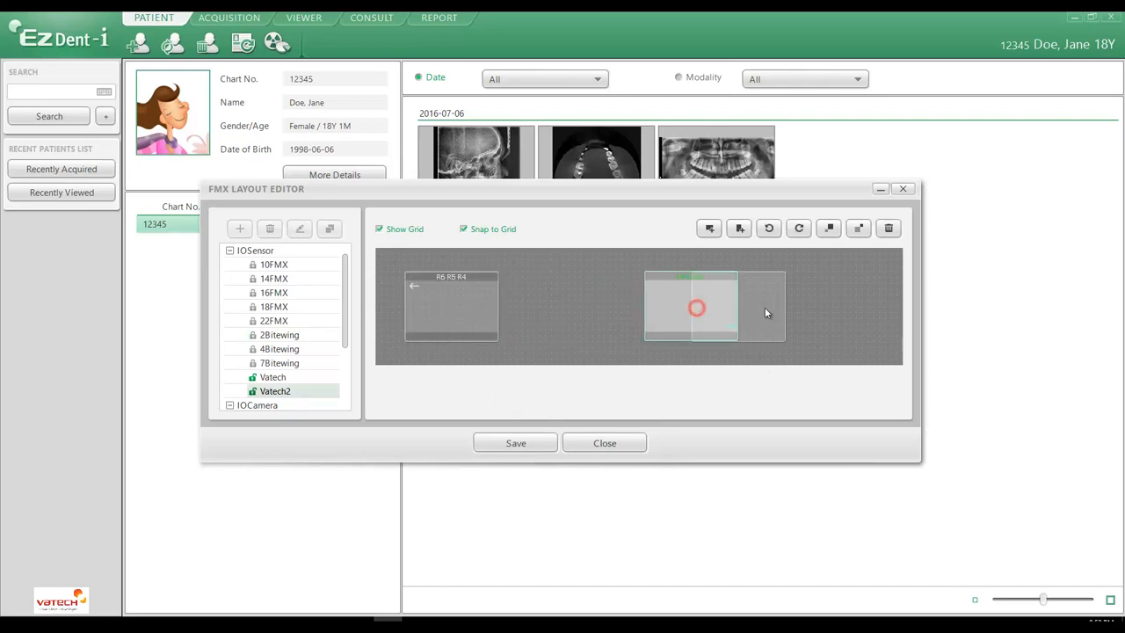
drag(765, 312, 784, 307)
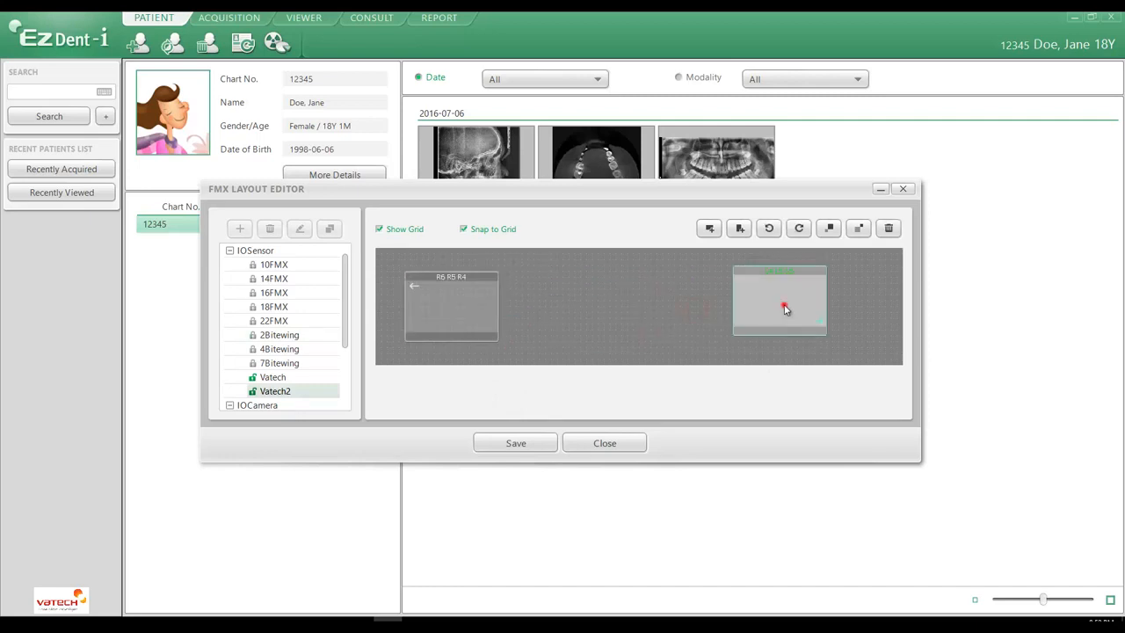
Step: Add two portrait frames side by side in the central gap and bring the L4 L5 L6 frame closer to them
click(740, 228)
drag(419, 291, 562, 300)
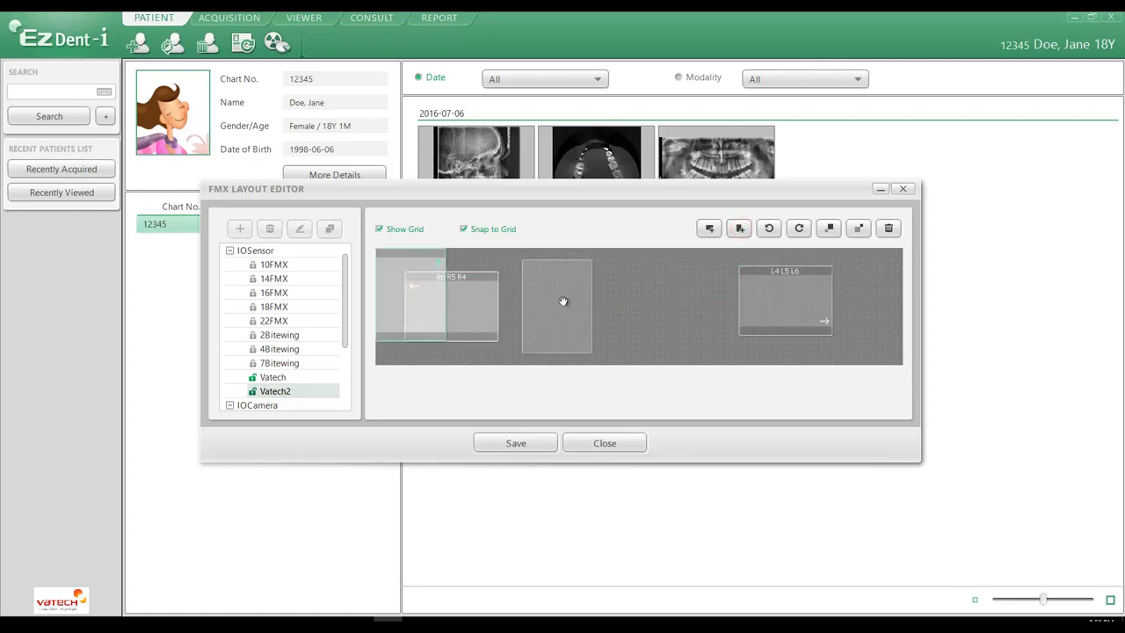
click(739, 228)
drag(434, 294, 671, 306)
drag(784, 292, 759, 305)
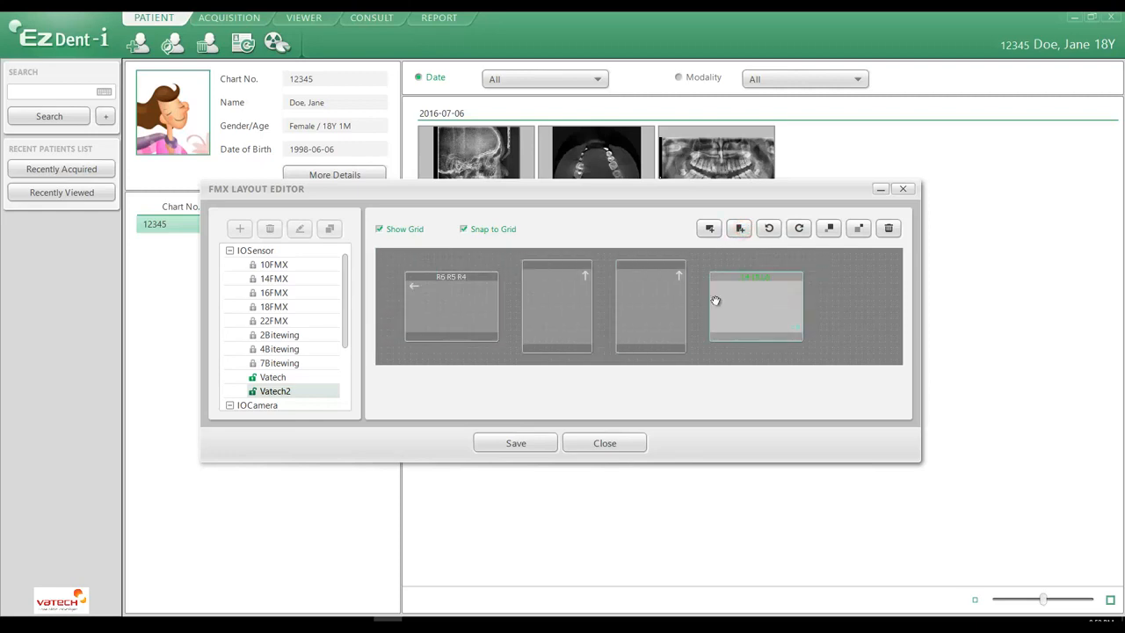
Step: Enlarge all frames in the Vatech2 layout by three increments
click(831, 230)
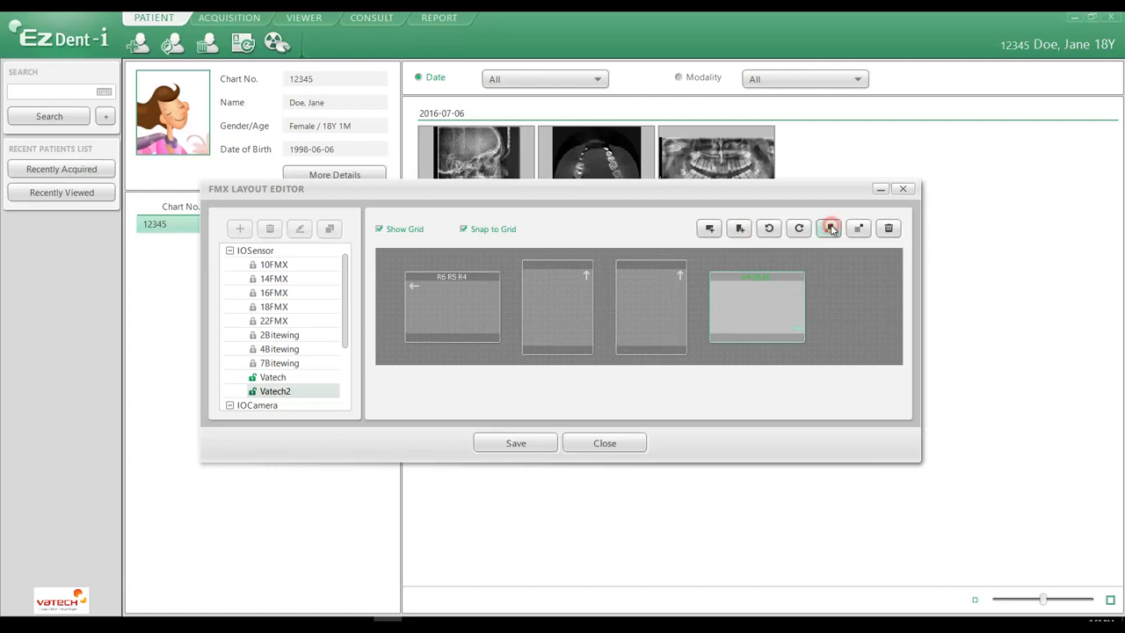
click(830, 230)
click(831, 232)
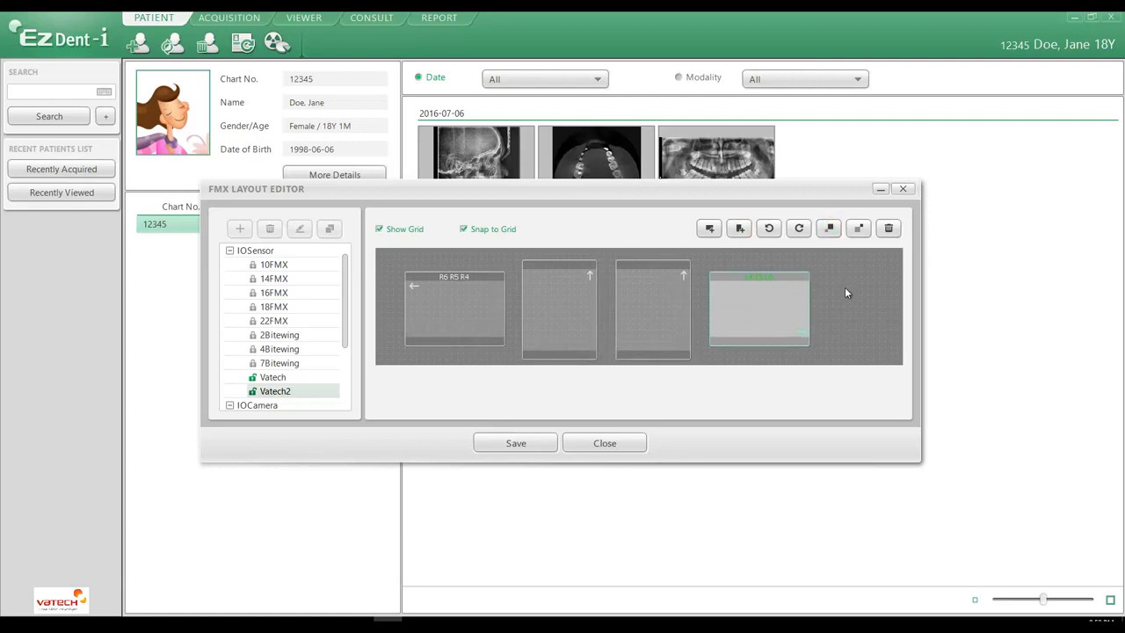
Step: Reposition the enlarged landscape and portrait frames to widen the central gap and align the row slightly higher
drag(748, 303, 782, 304)
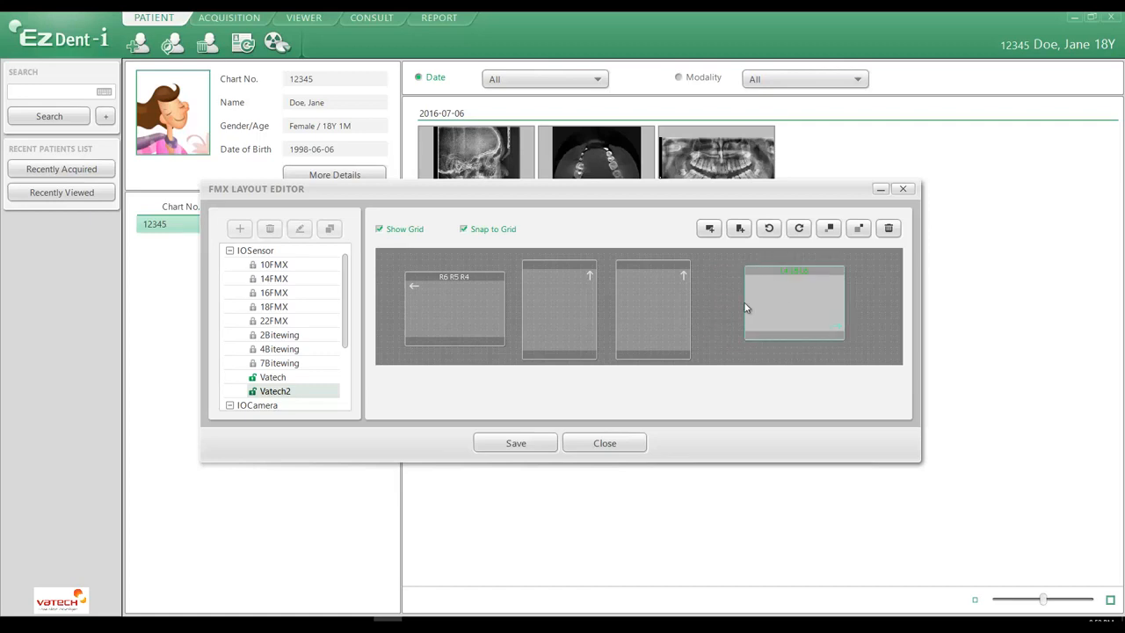
drag(641, 306, 679, 306)
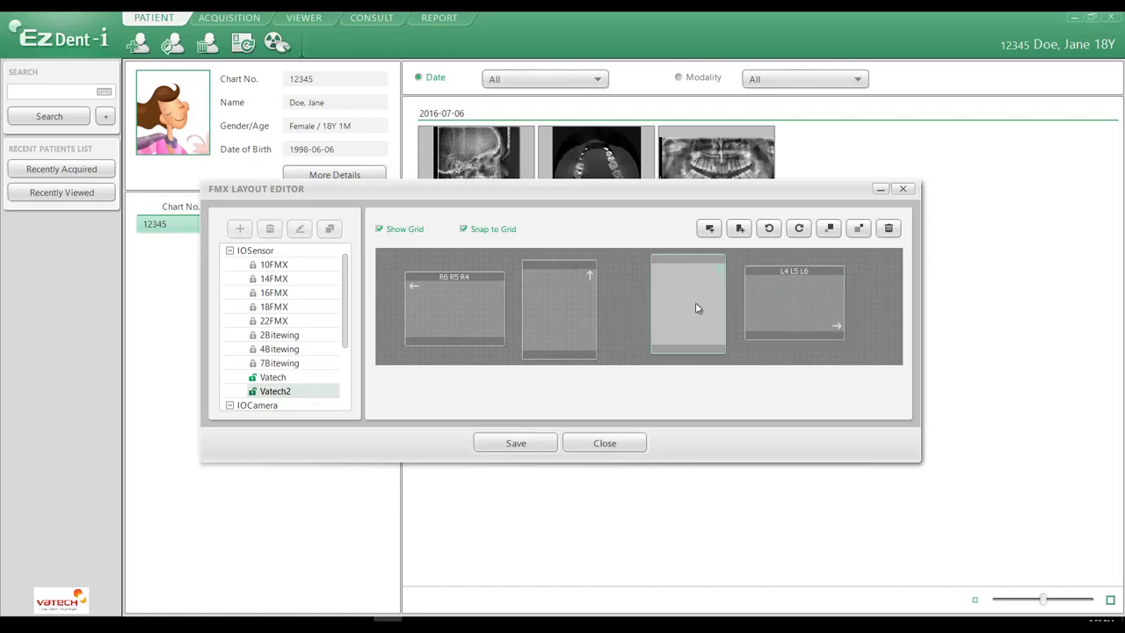
click(781, 302)
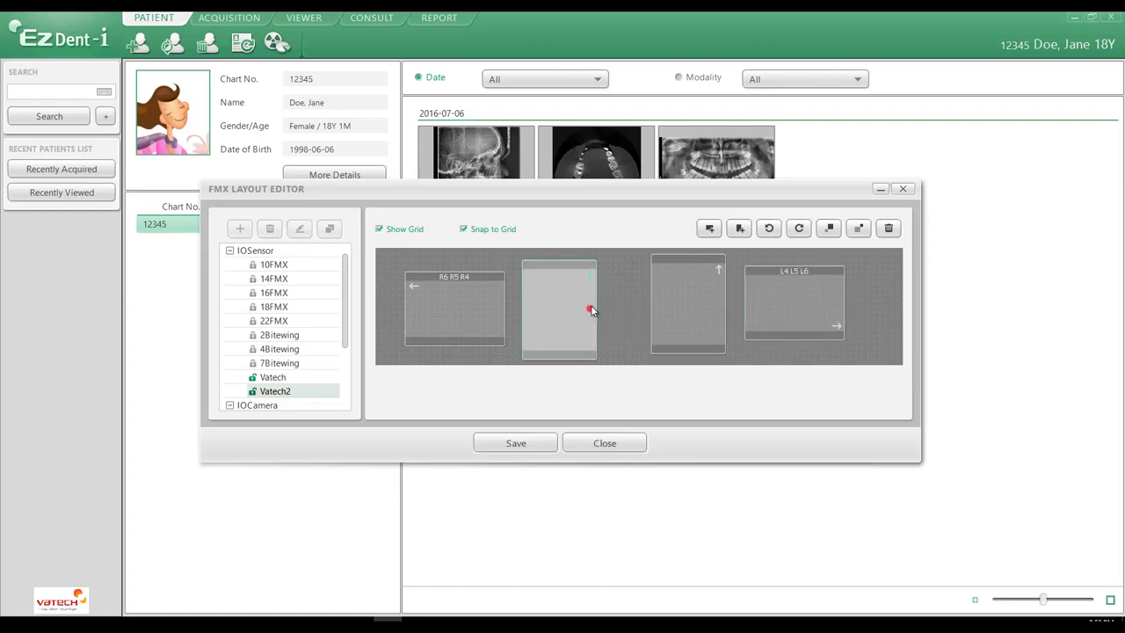
drag(591, 305, 592, 303)
drag(481, 310, 484, 313)
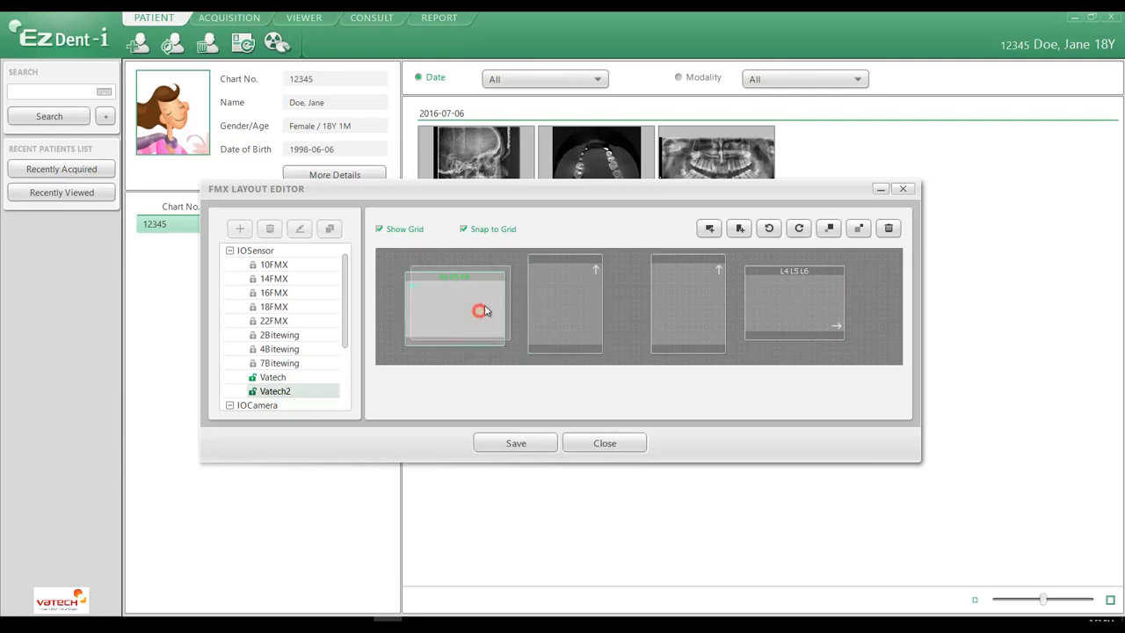
Step: Assign tooth number R2 to the portrait frame beside R6 R5 R4 and L2 to the portrait frame beside L4 L5 L6
click(484, 359)
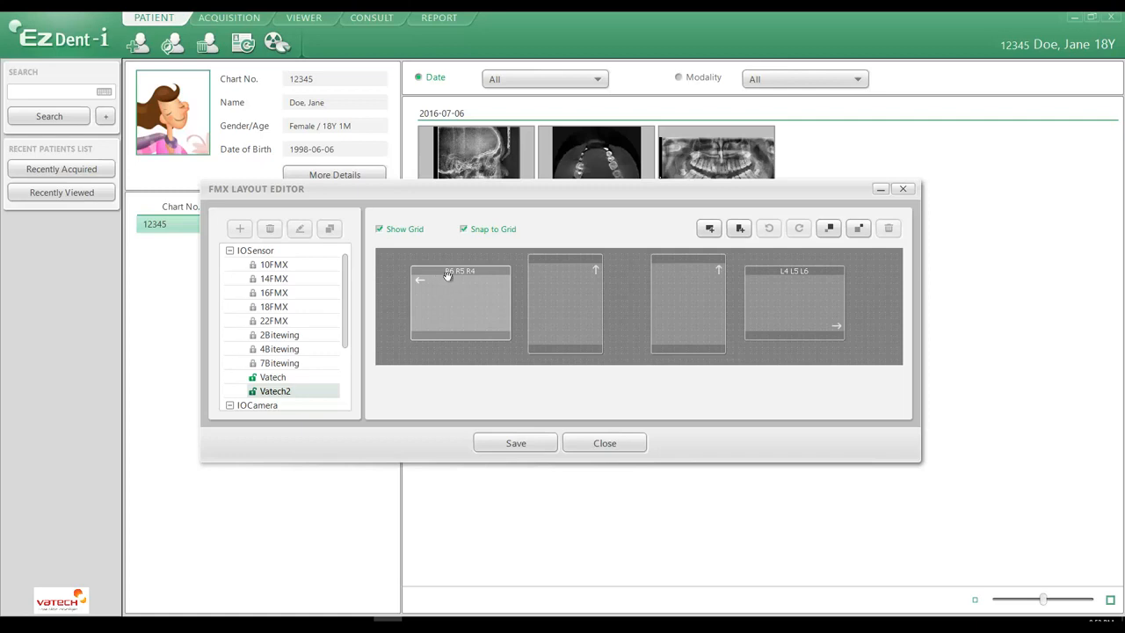
click(567, 296)
double_click(567, 296)
click(554, 375)
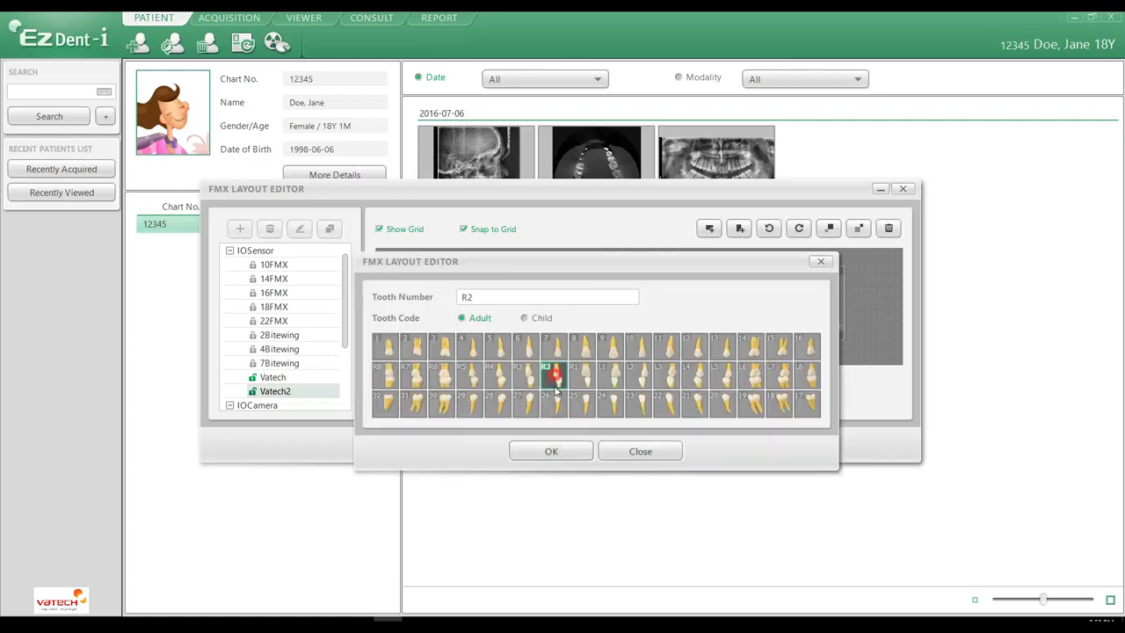
click(551, 451)
double_click(678, 297)
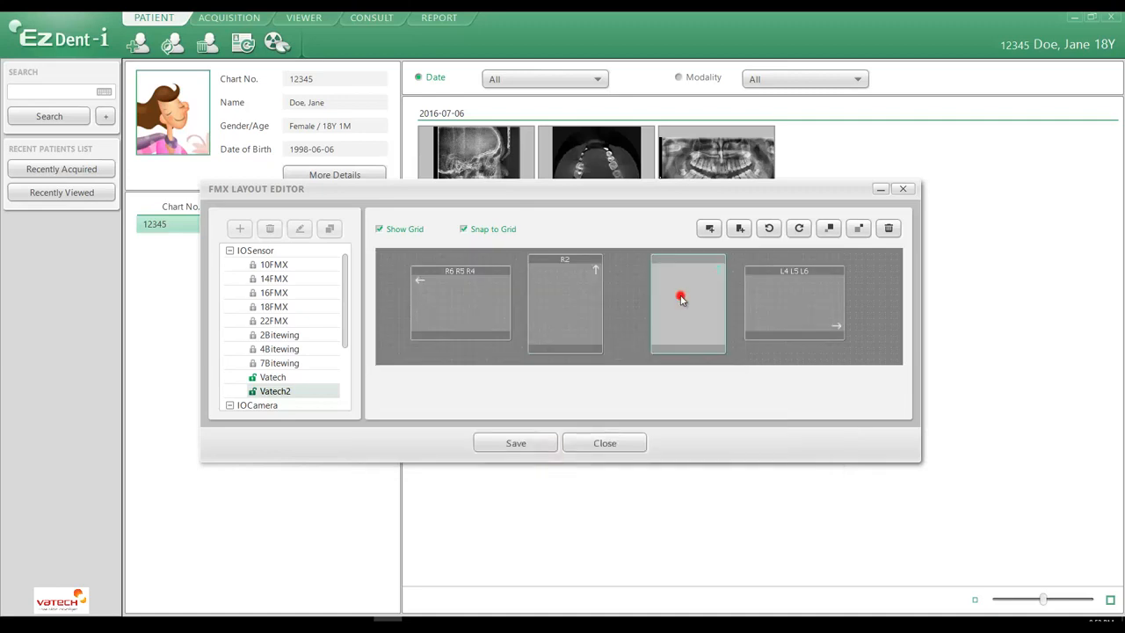
click(640, 376)
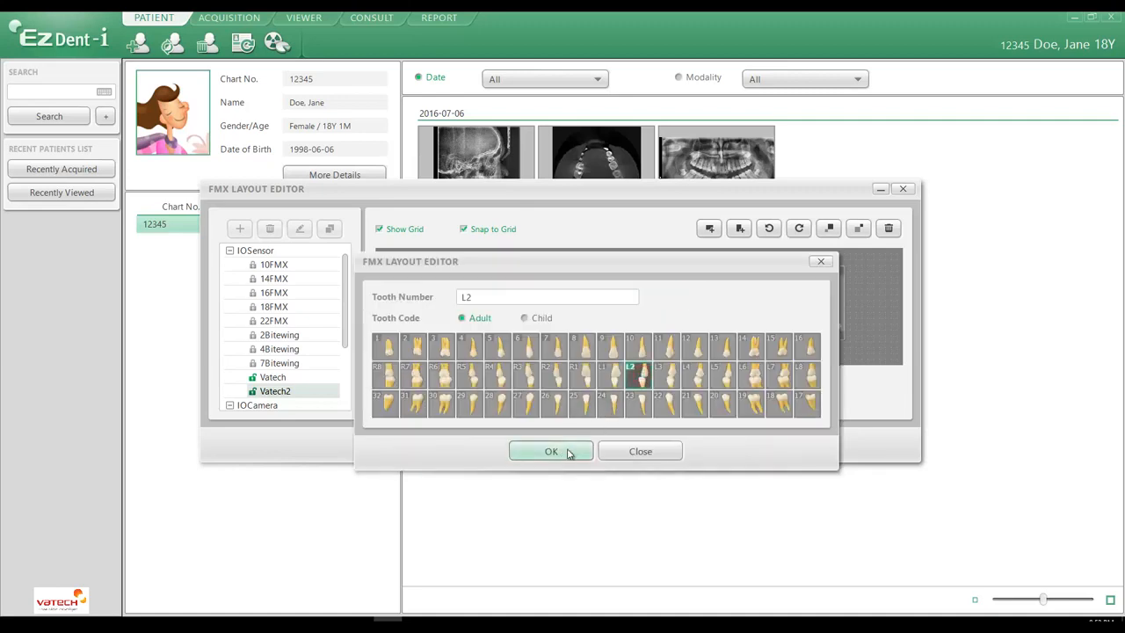
click(569, 451)
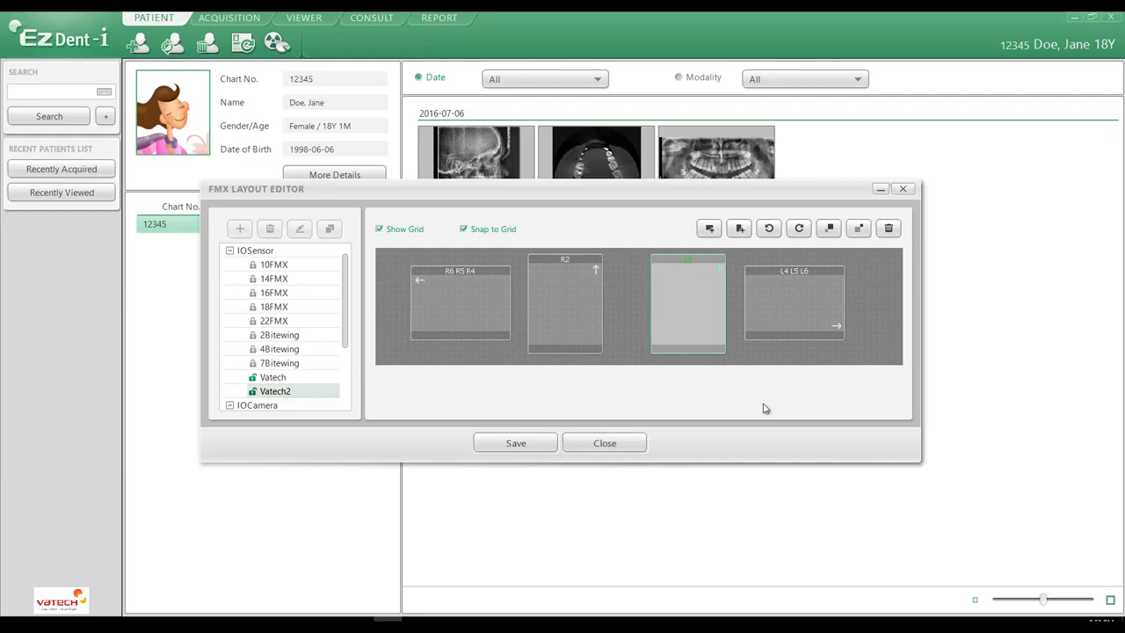
Step: Save the Vatech2 layout to the Set1 path and close the FMX Layout Editor
click(525, 445)
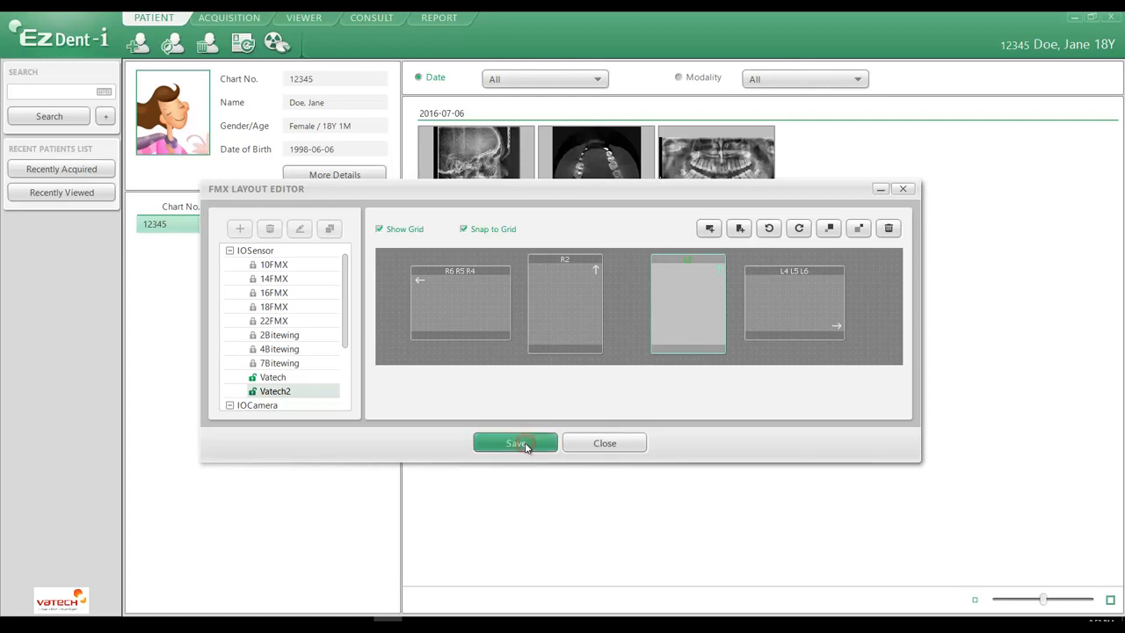
click(563, 313)
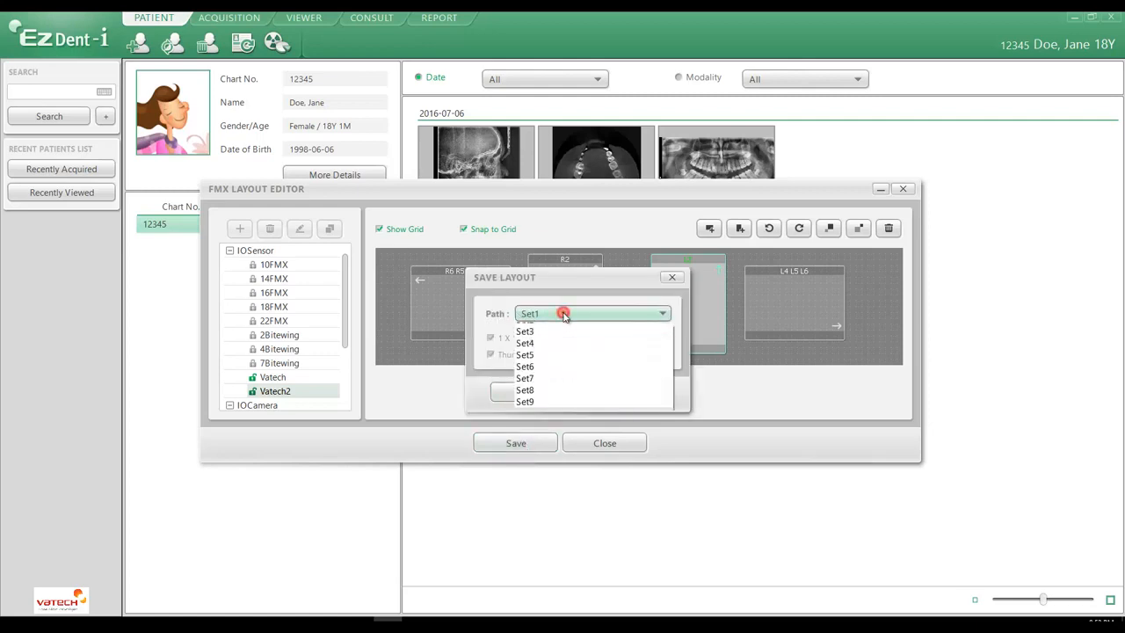
click(563, 314)
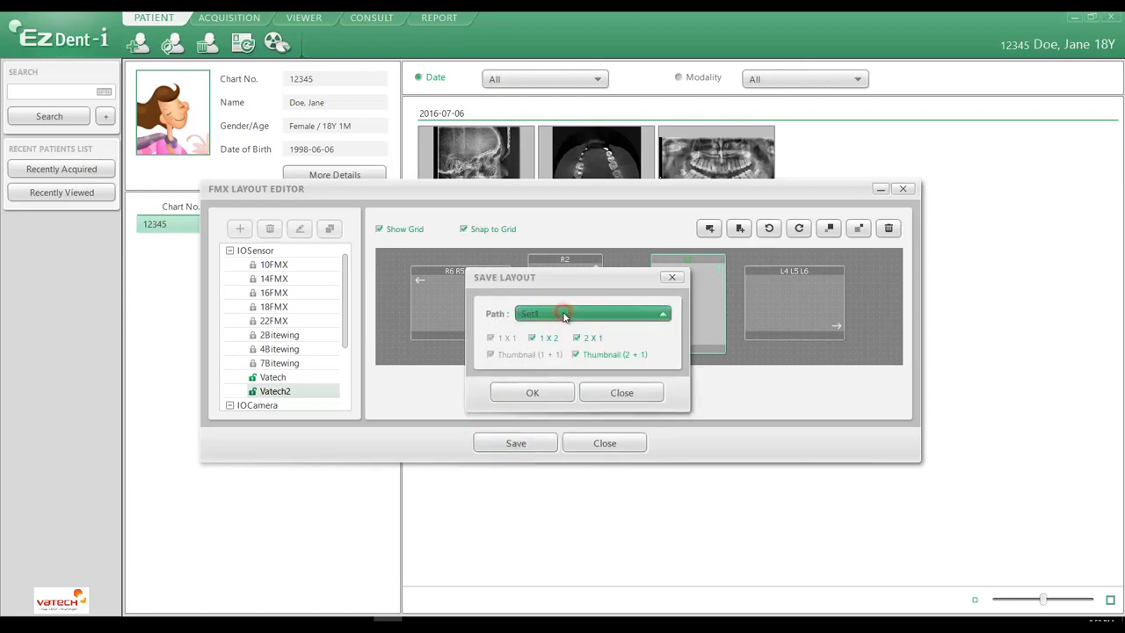
click(533, 393)
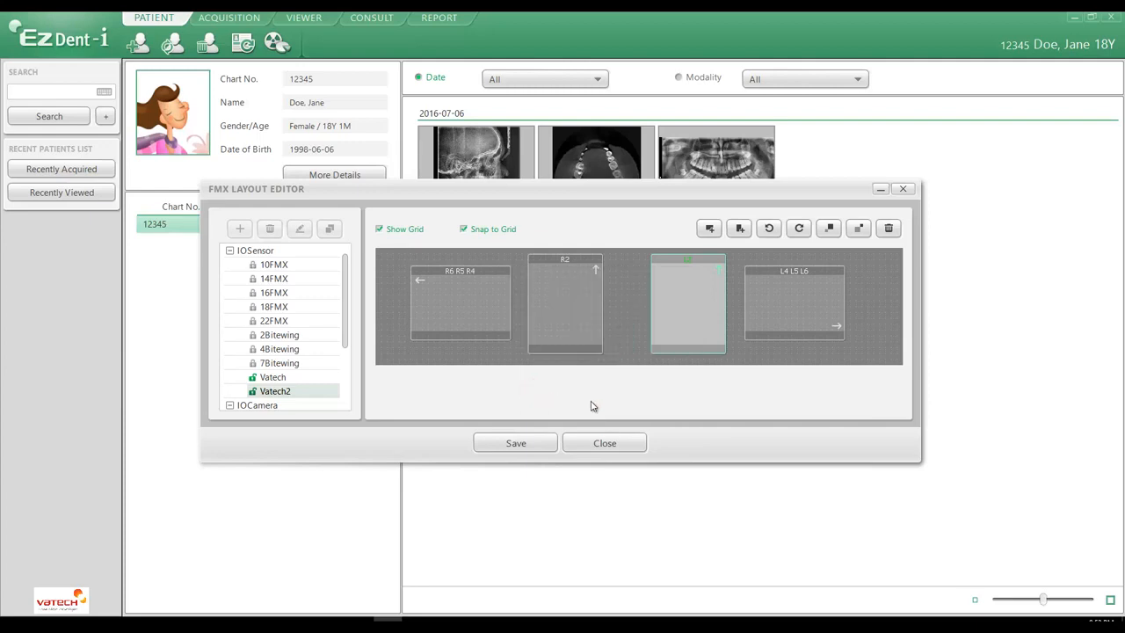
click(616, 447)
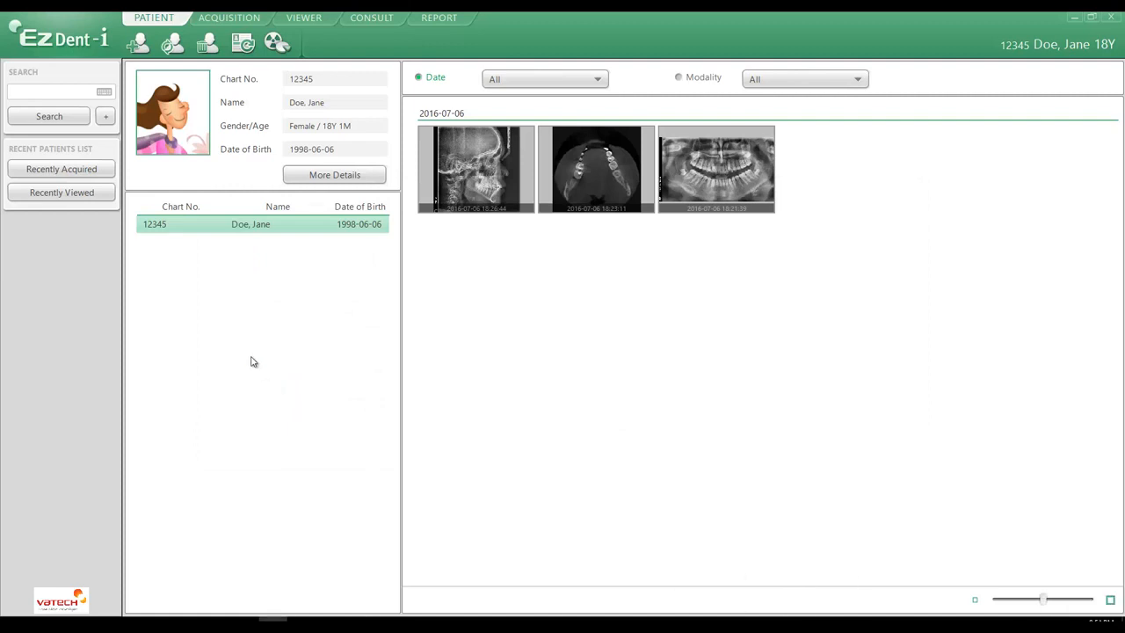
Step: In the FMX Layout Editor, rename the Vatech layout as Vatech1 and save it to Set1
click(66, 43)
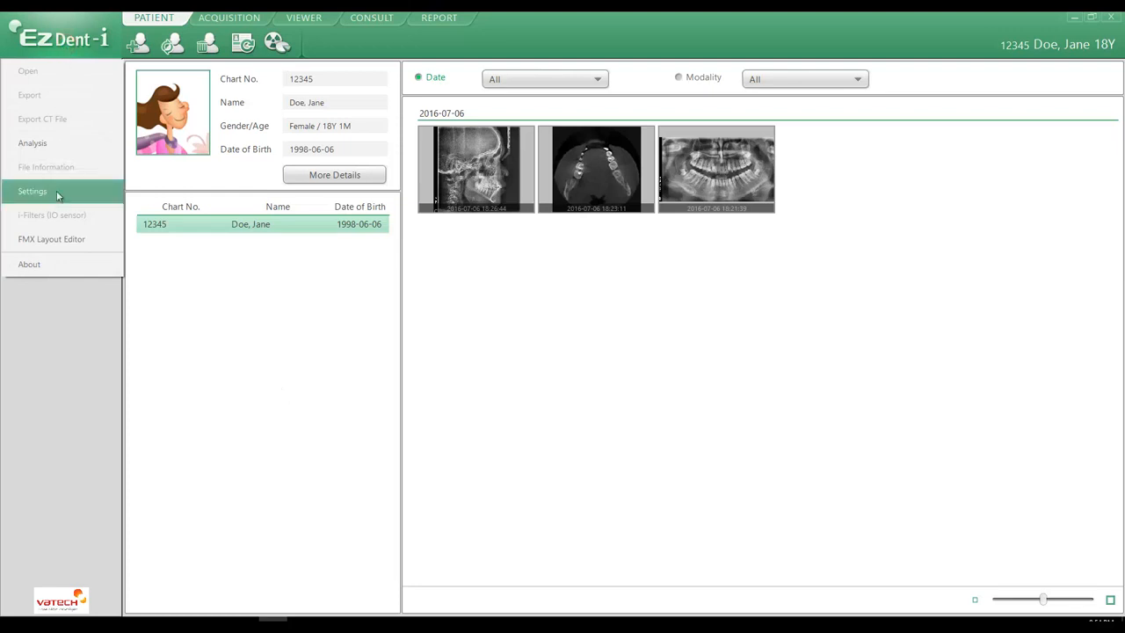
click(55, 240)
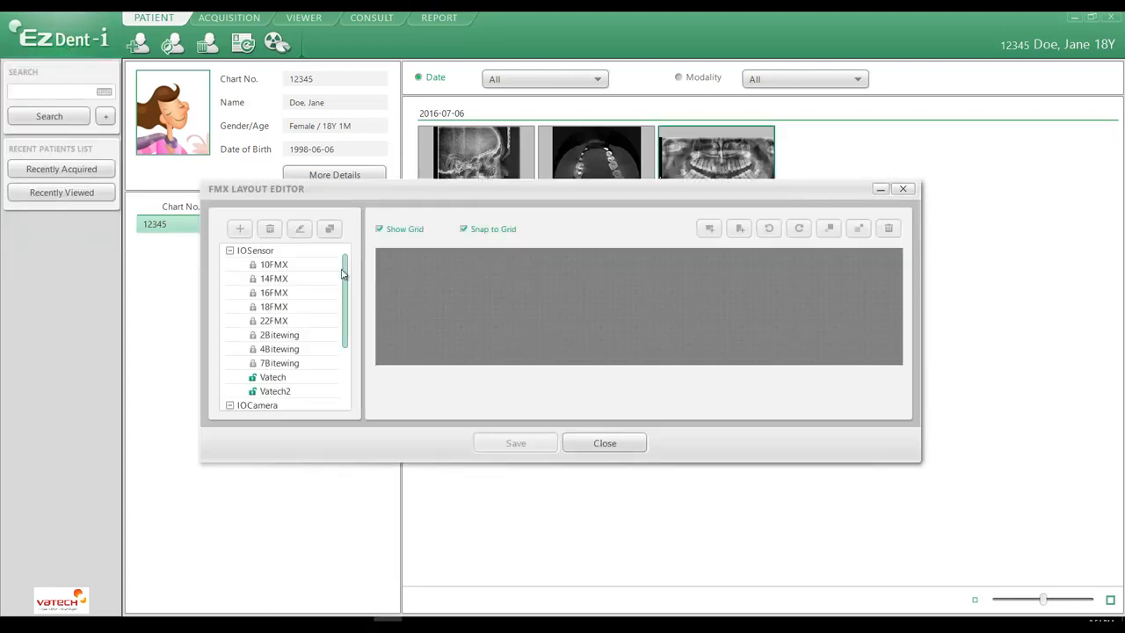
click(272, 377)
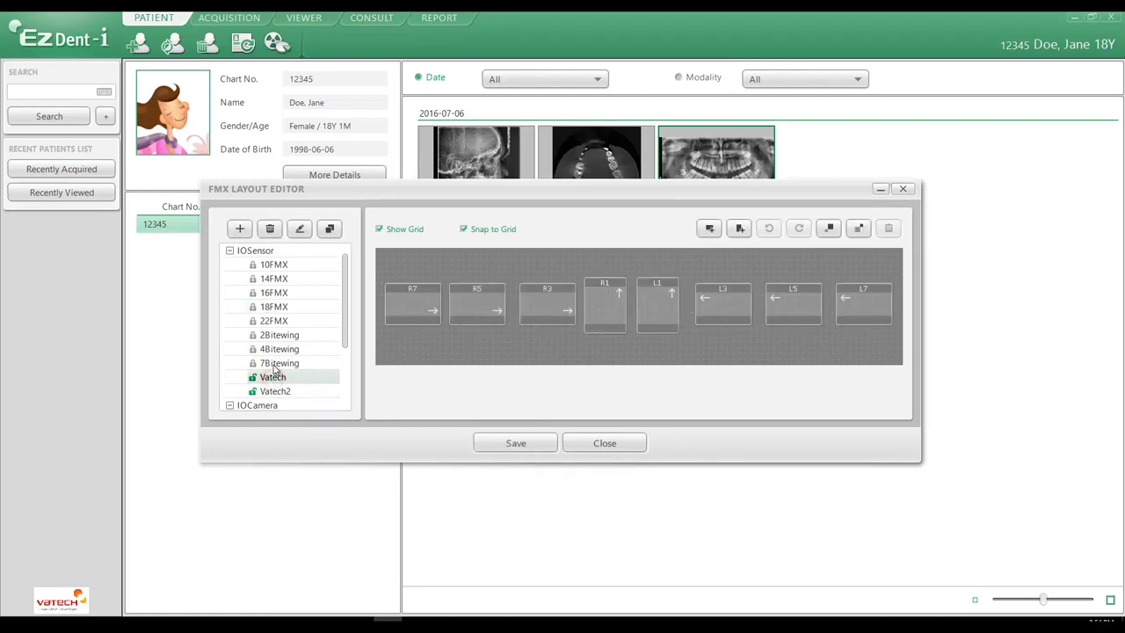
click(300, 232)
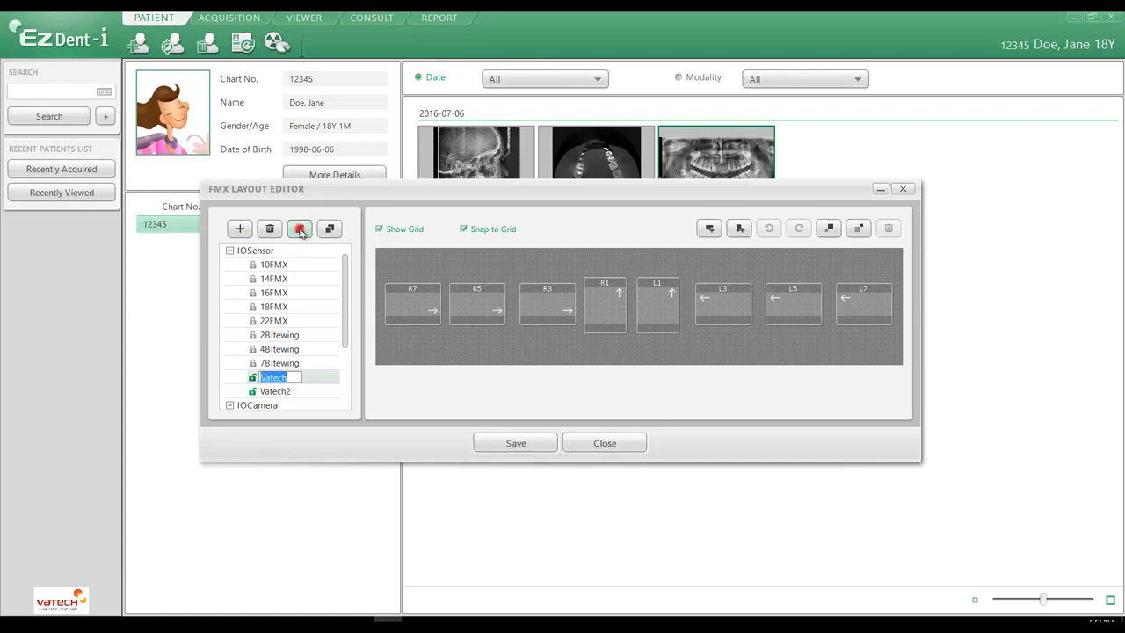
click(289, 378)
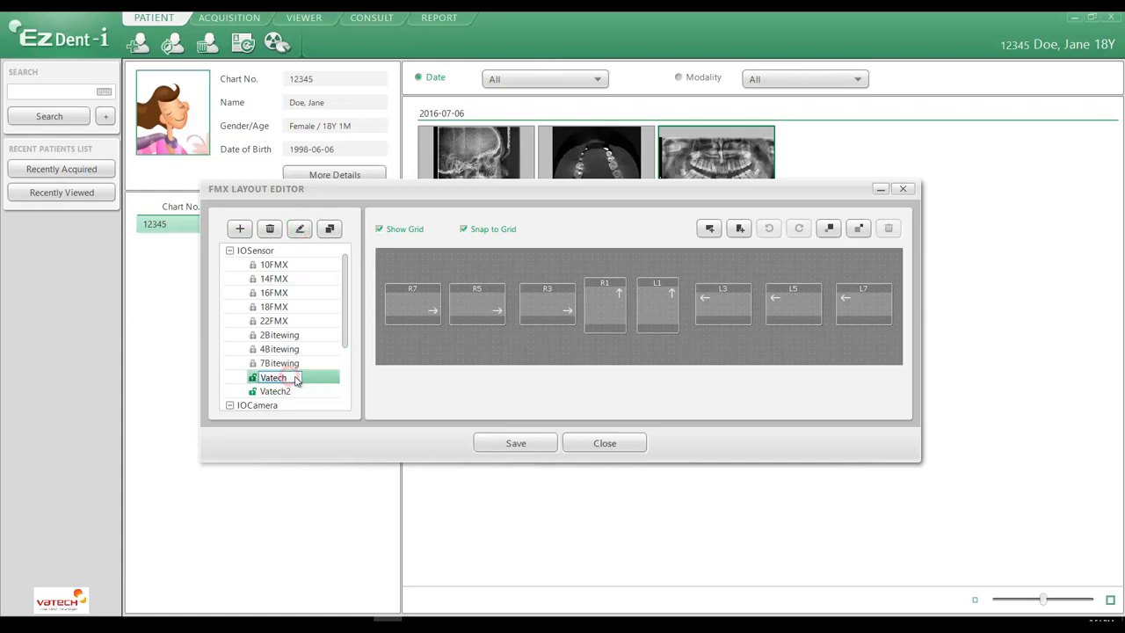
text(1)
click(253, 378)
click(253, 378)
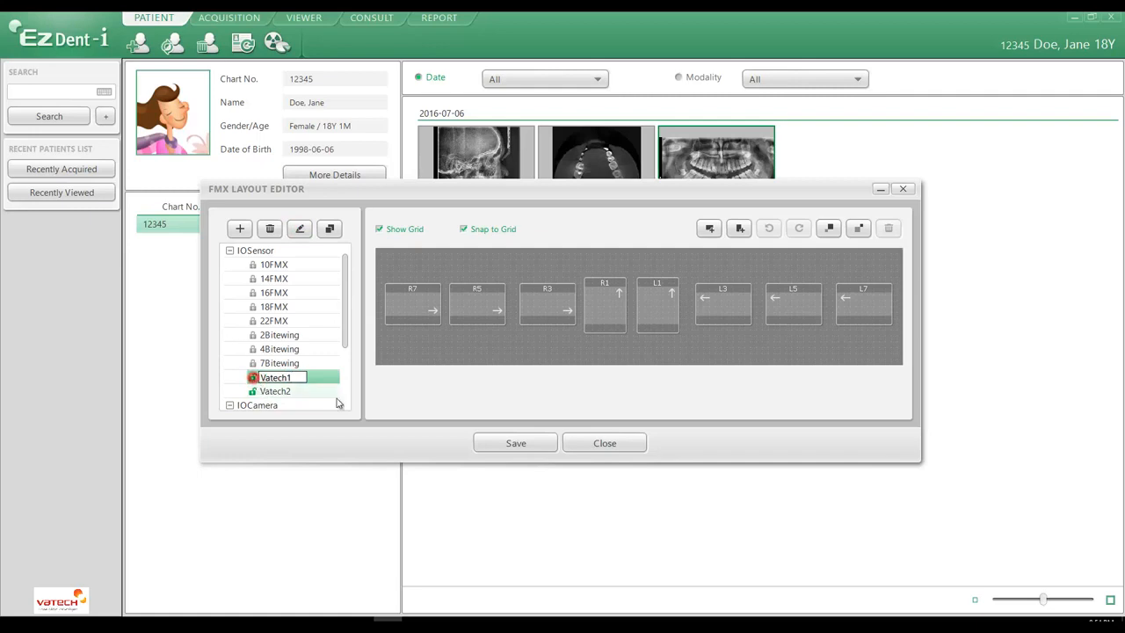
click(532, 442)
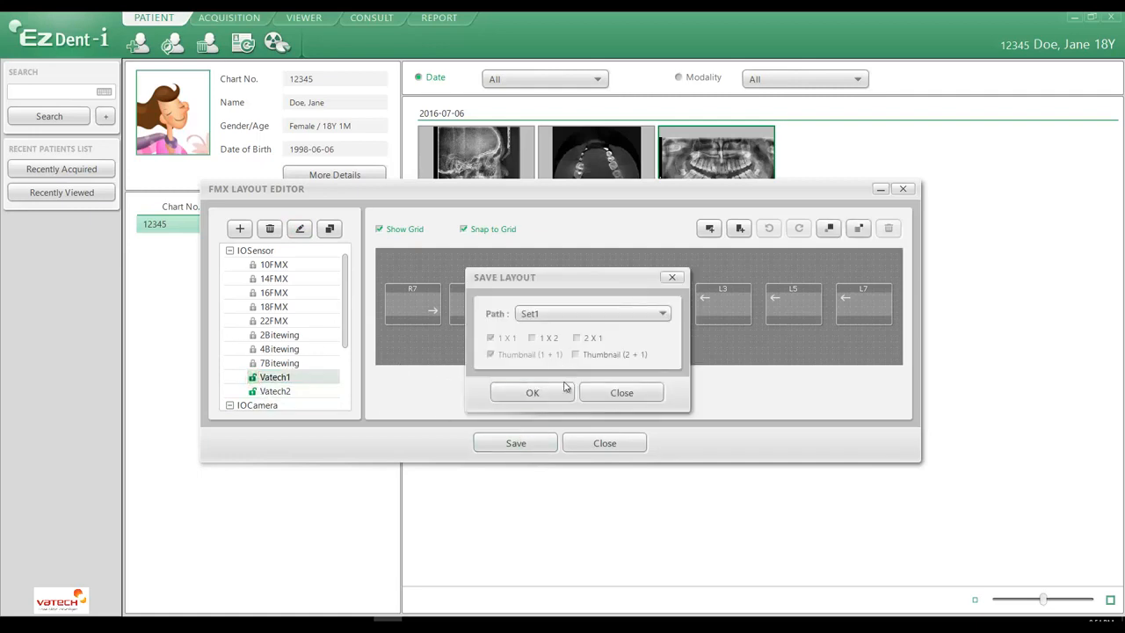
click(536, 389)
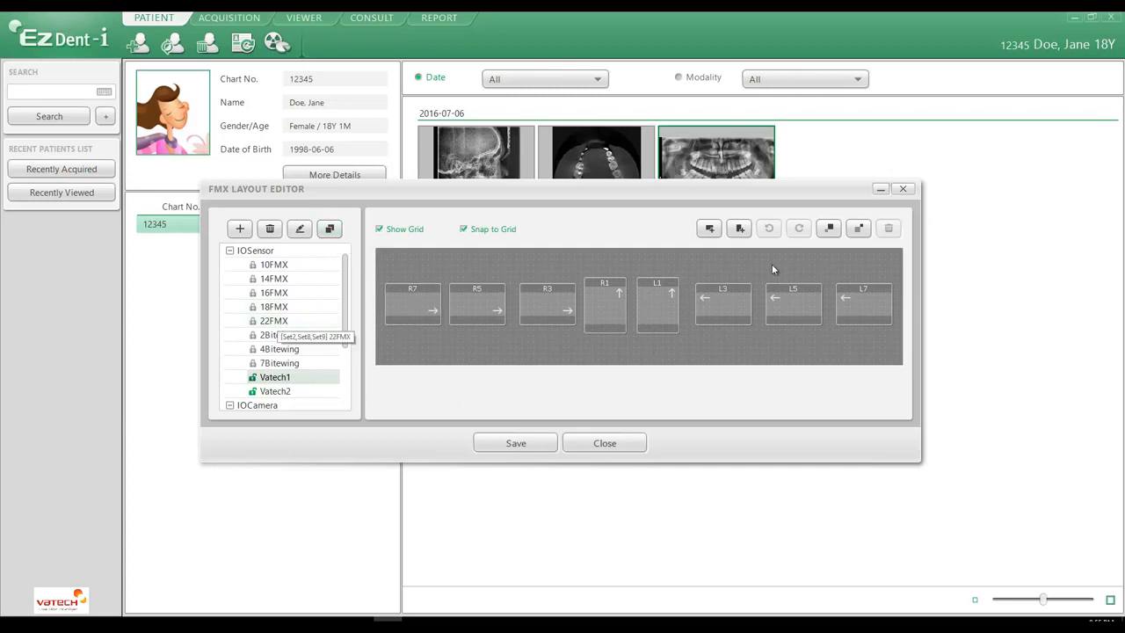
Step: Try enlarging all frames in the Vatech1 layout by one increment and saving it to Set1, but cancel the save
click(829, 229)
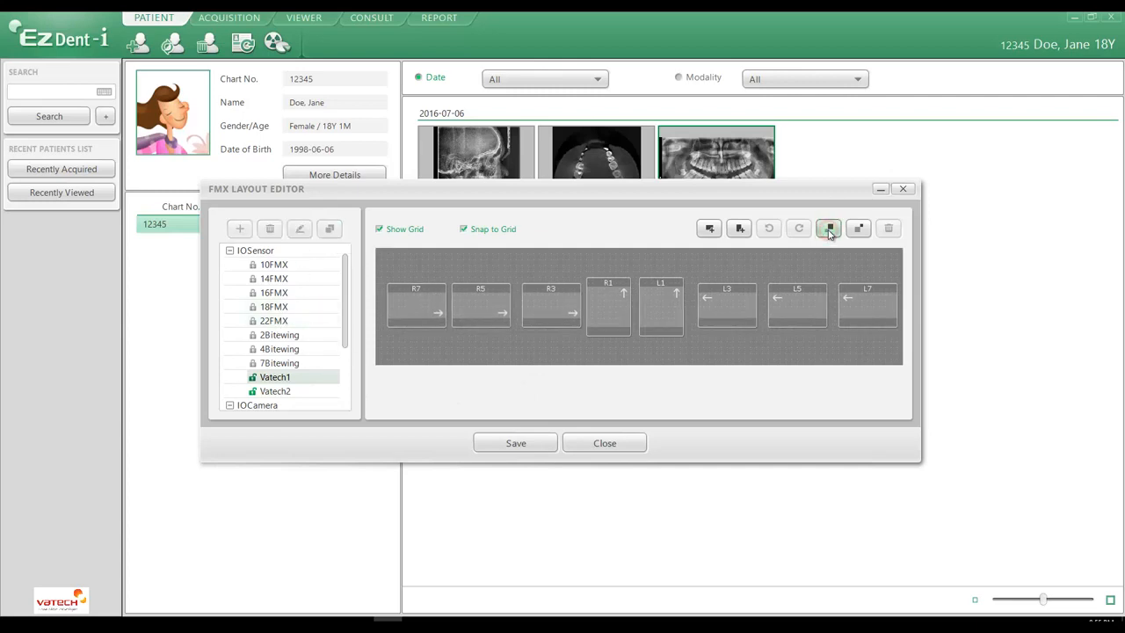
click(542, 443)
click(533, 314)
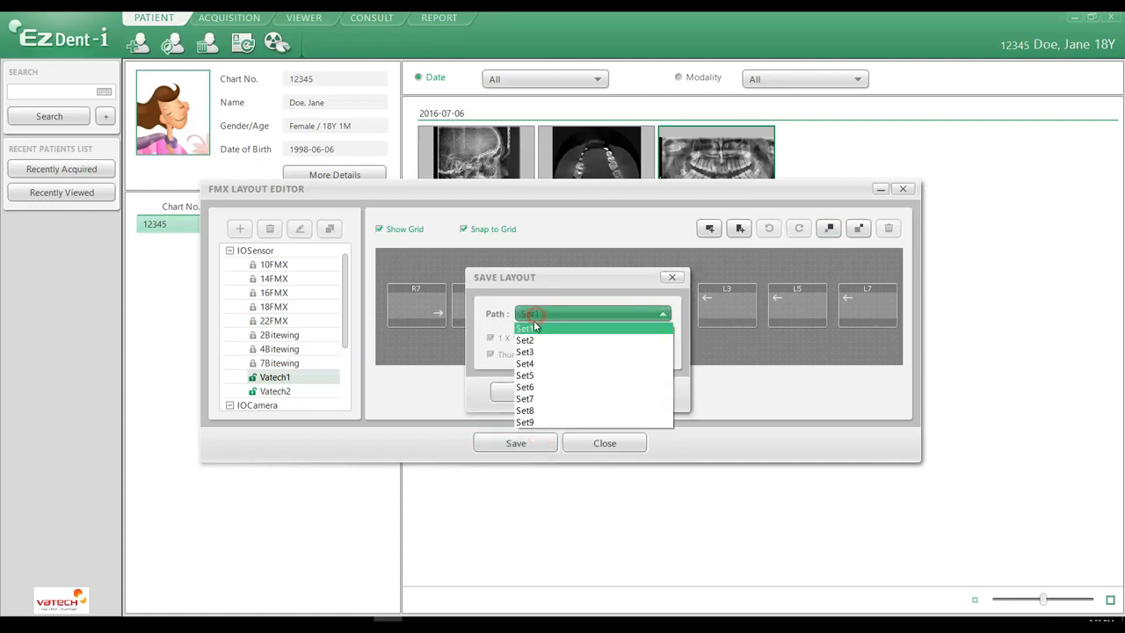
click(532, 327)
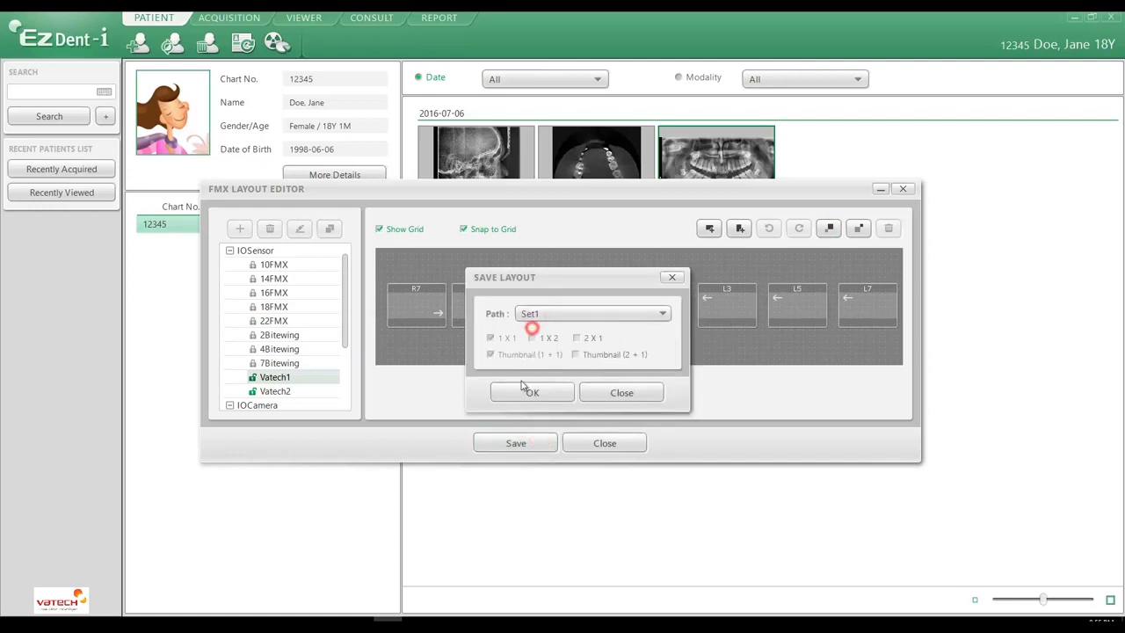
click(614, 397)
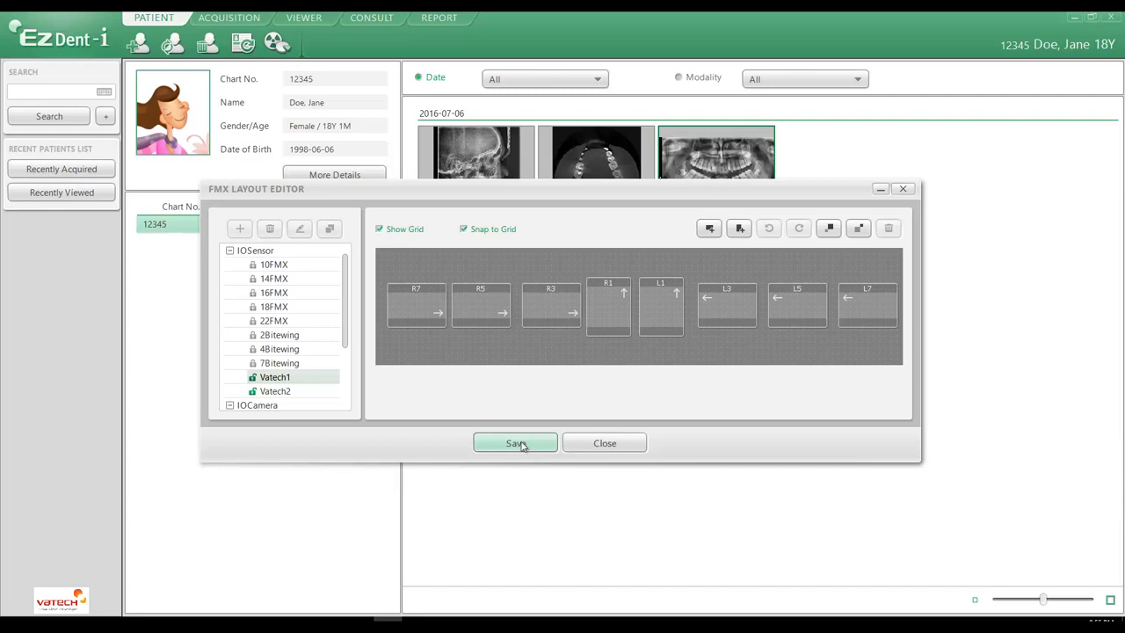
Step: View the frames of the locked 14FMX layout and of the custom Vatech1 layout
click(290, 279)
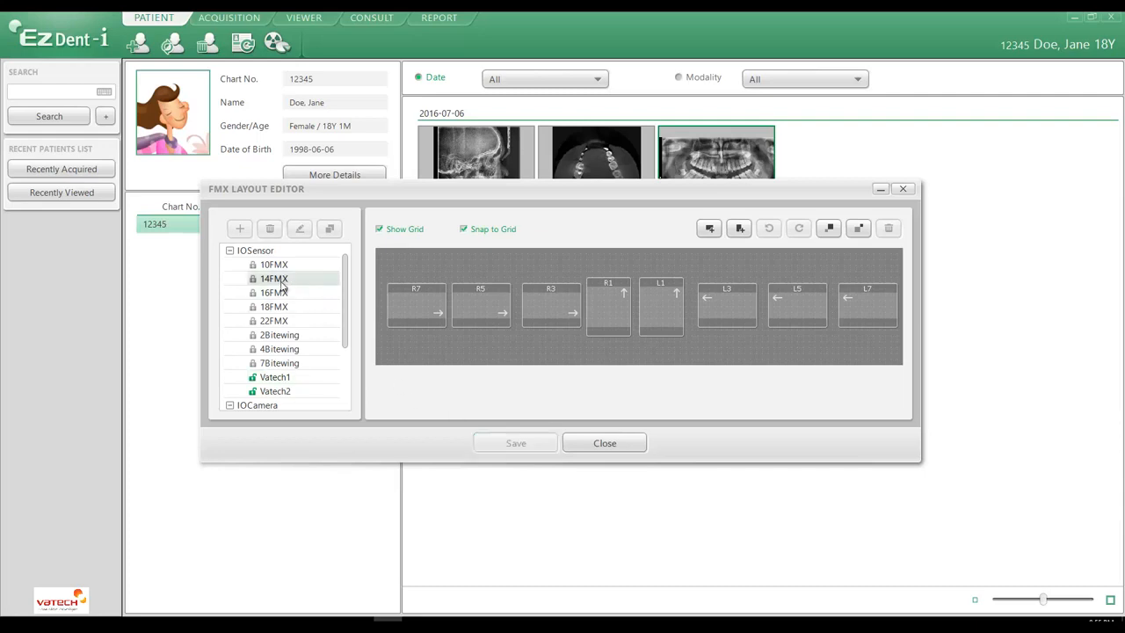
click(536, 345)
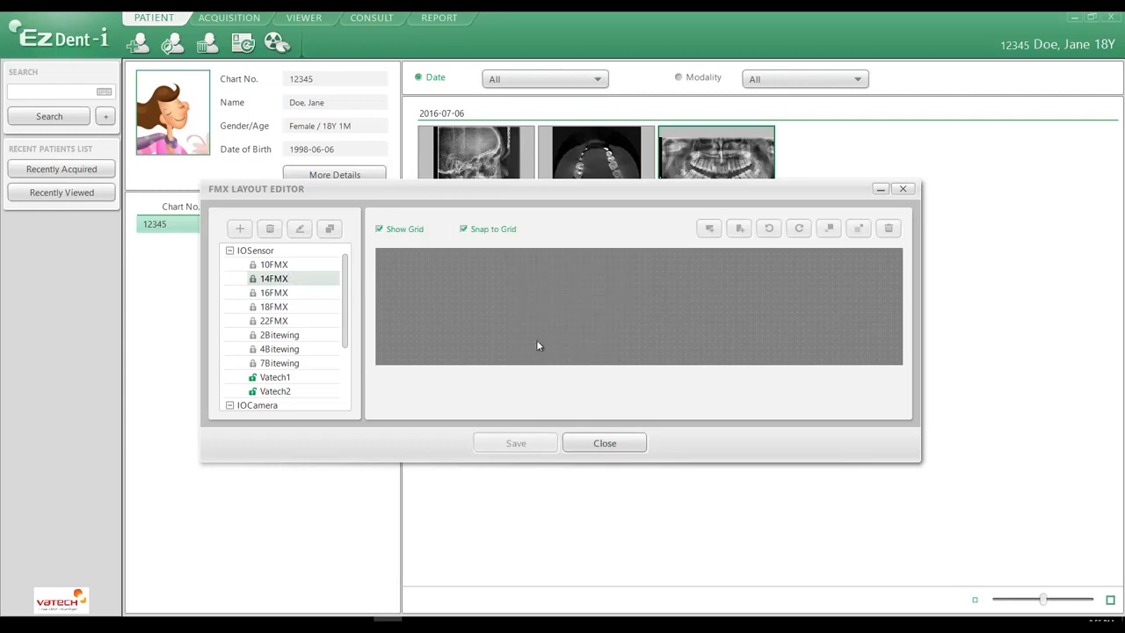
click(289, 278)
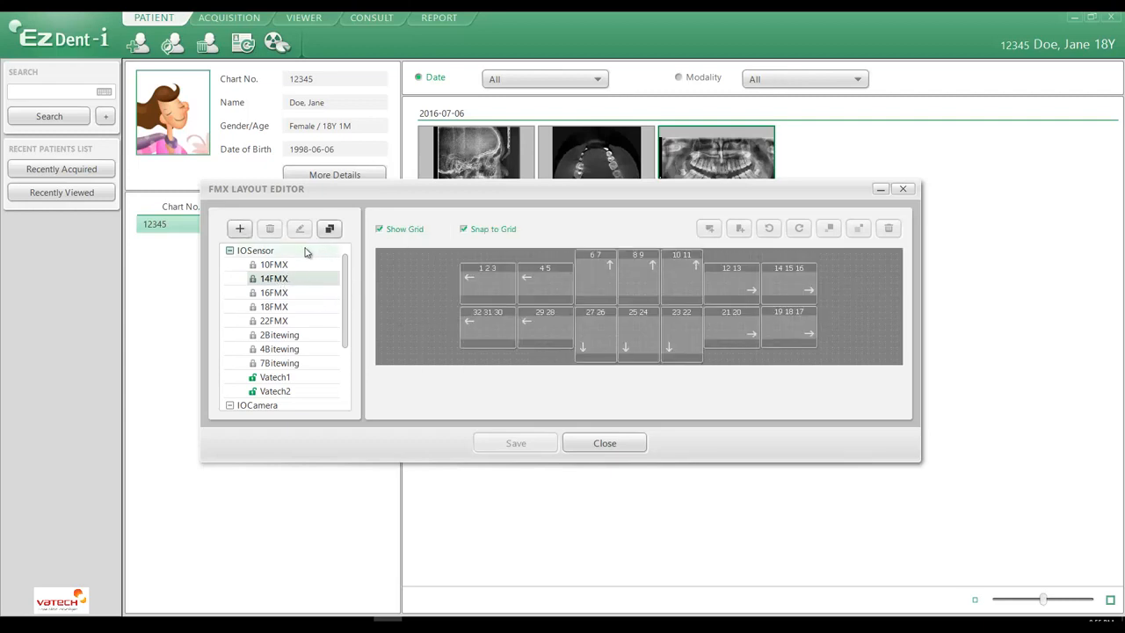
click(280, 378)
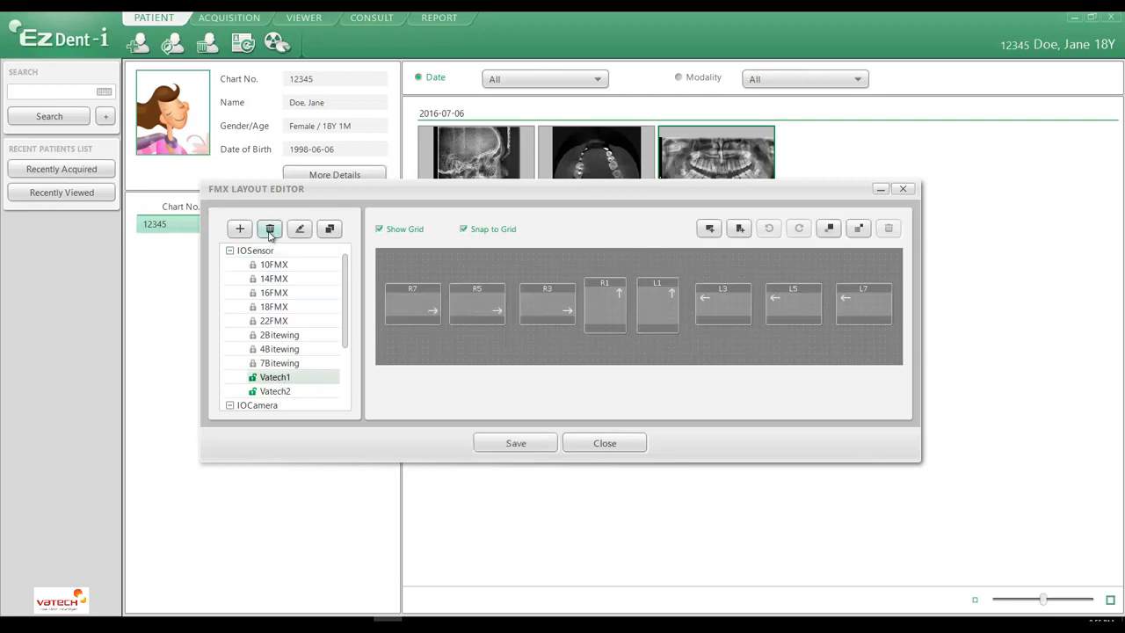
Step: Delete the Vatech2 layout permanently and close the FMX Layout Editor
click(275, 391)
click(269, 228)
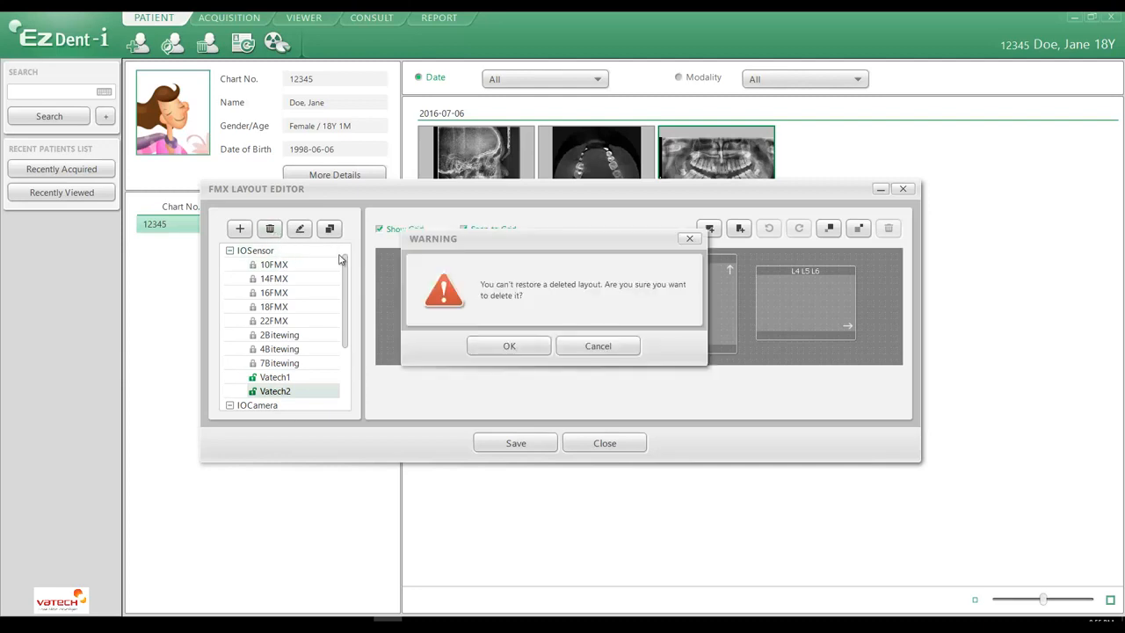
click(505, 346)
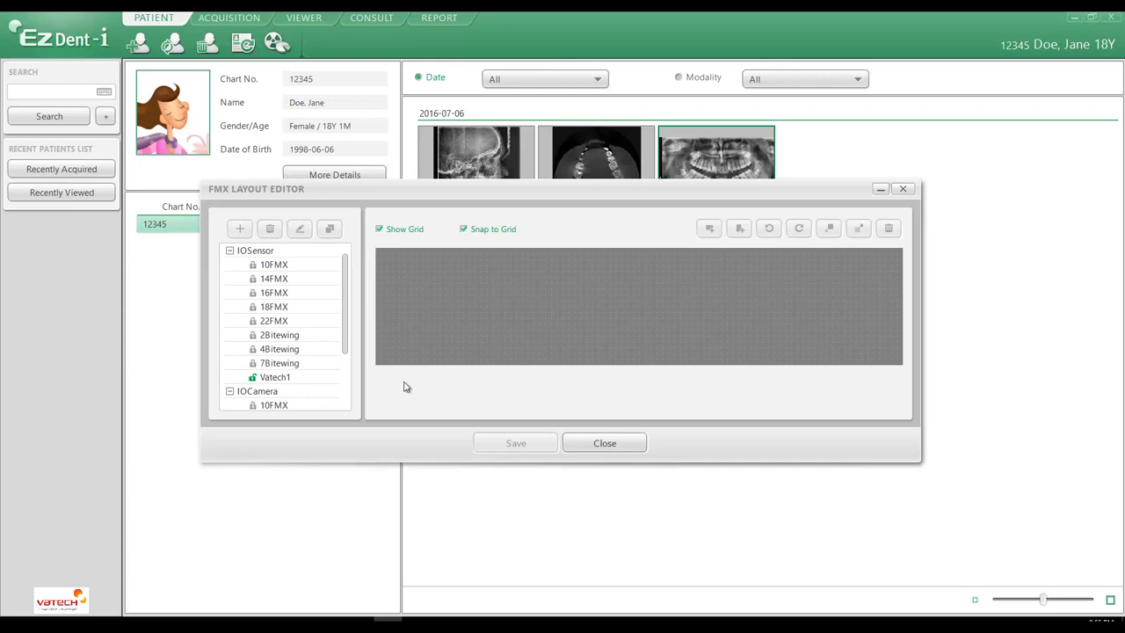
click(606, 445)
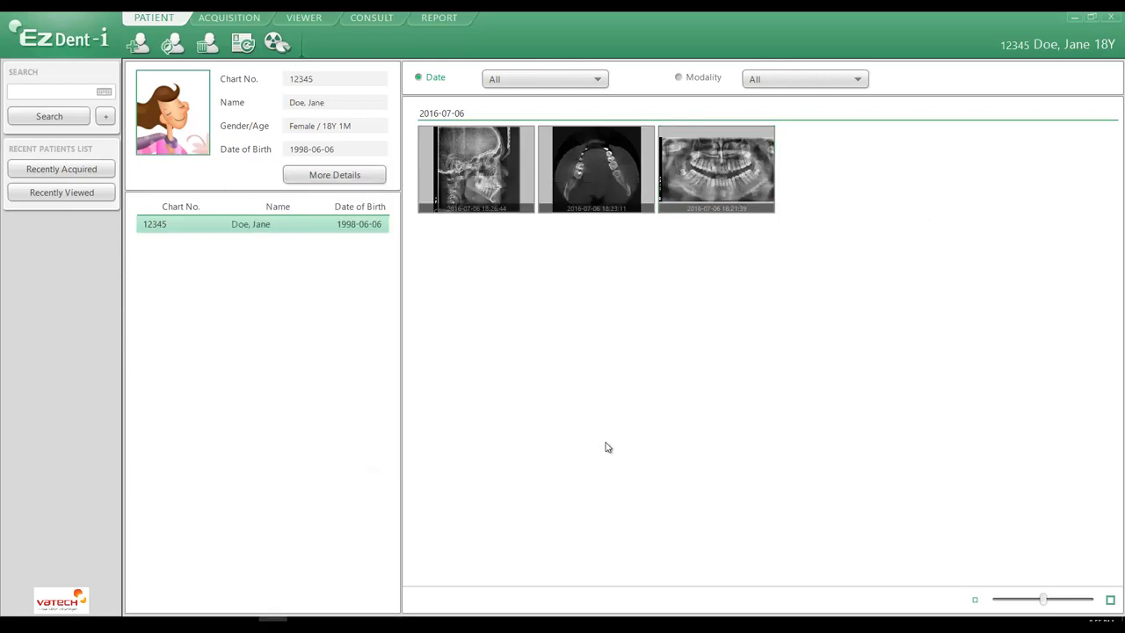
Step: In the acquisition settings, choose Set1 (FMX 10, 14, 18) as the IO Sensor FMX layout set, check its preview for Vatech1, and apply
click(58, 37)
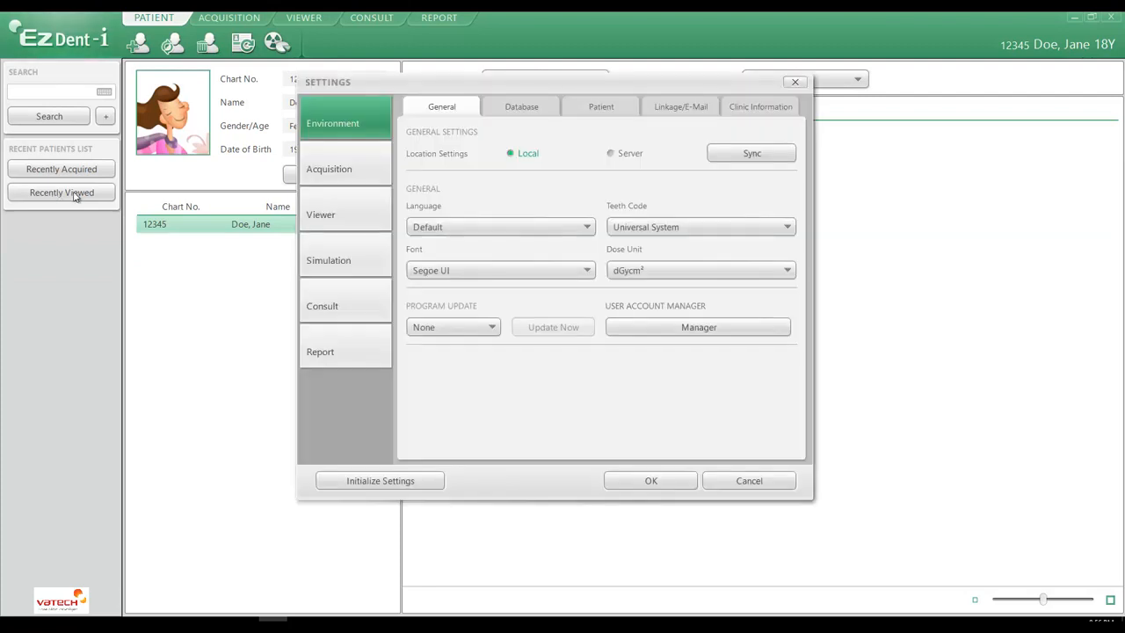
click(336, 170)
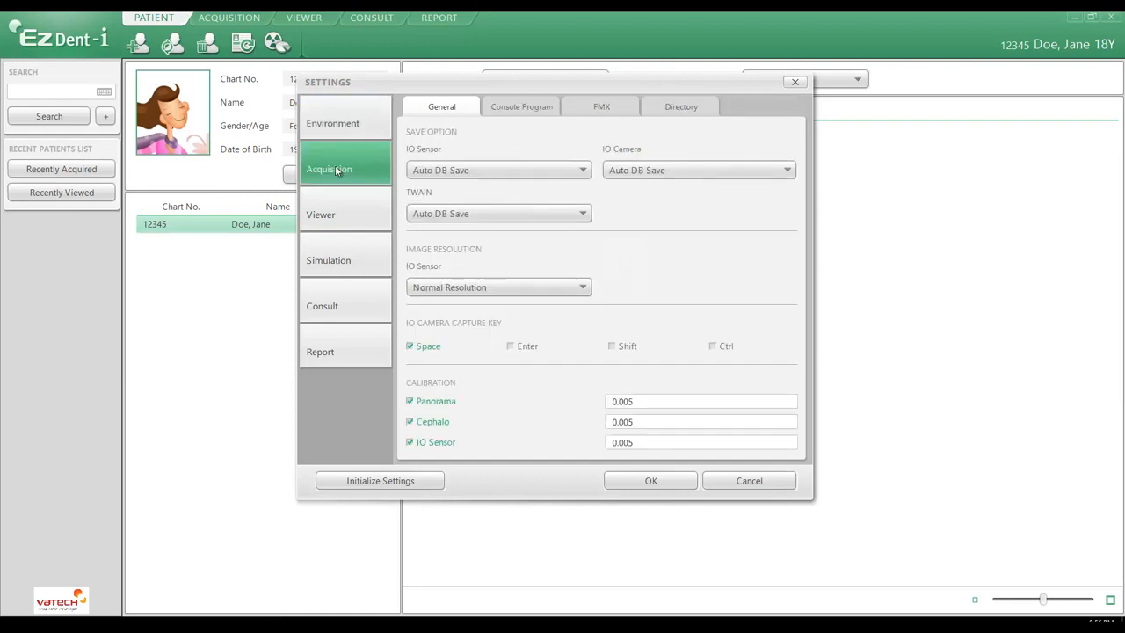
click(610, 109)
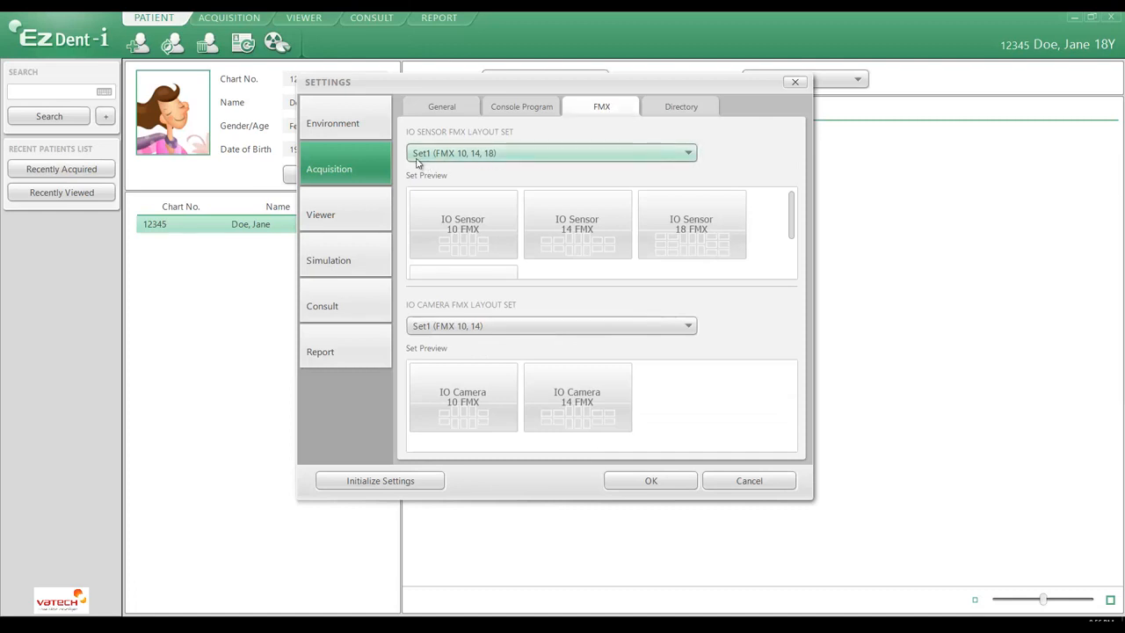
click(686, 155)
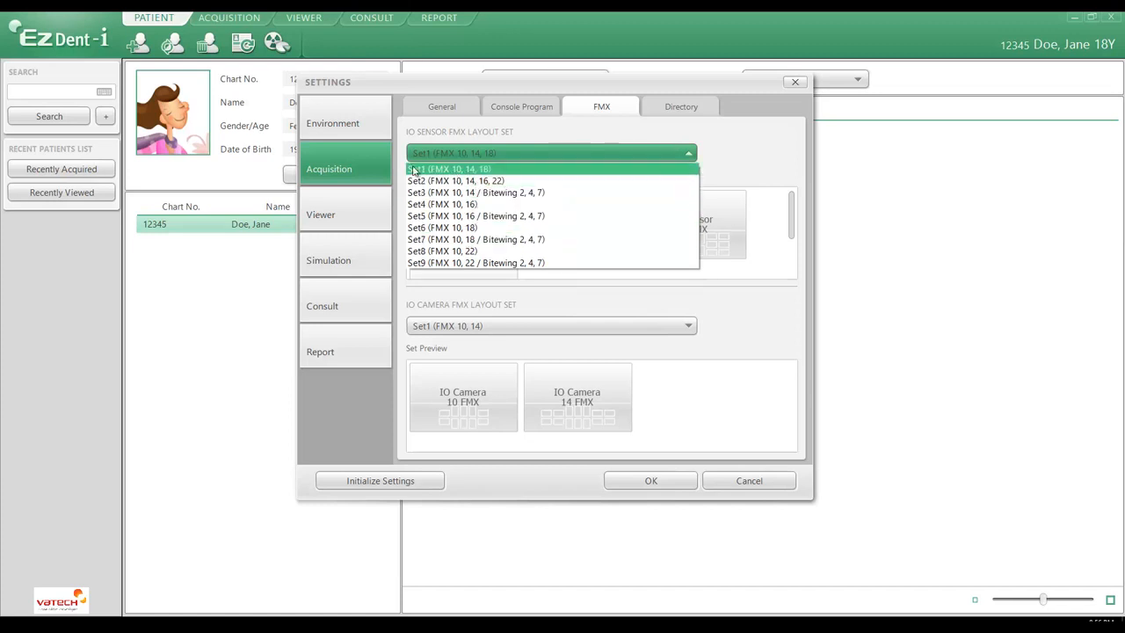
click(484, 168)
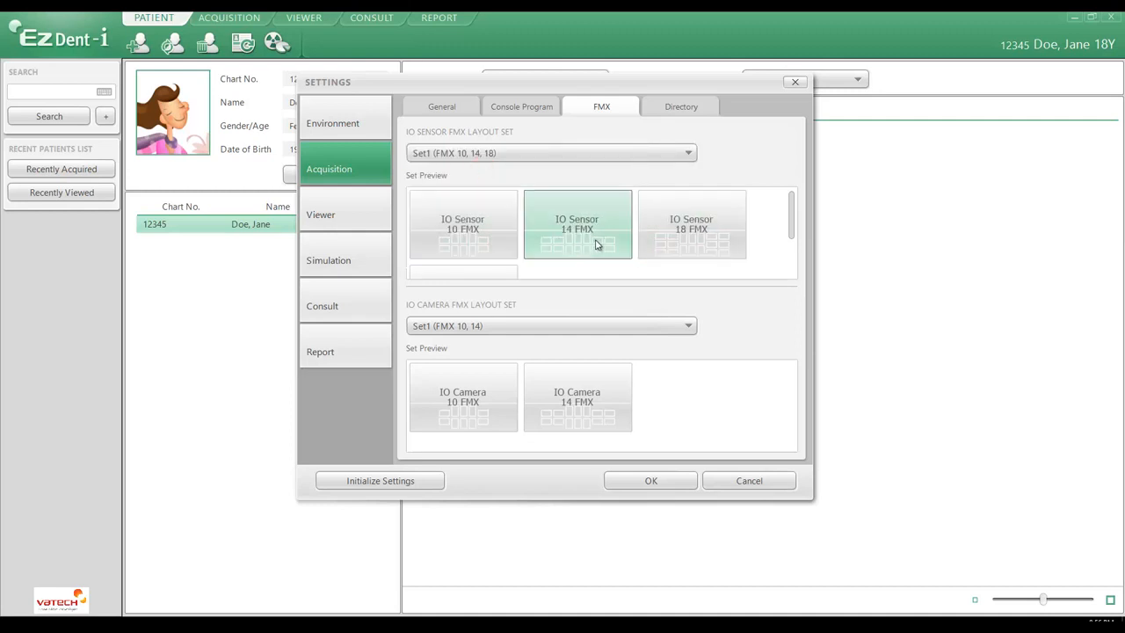
drag(791, 215, 791, 251)
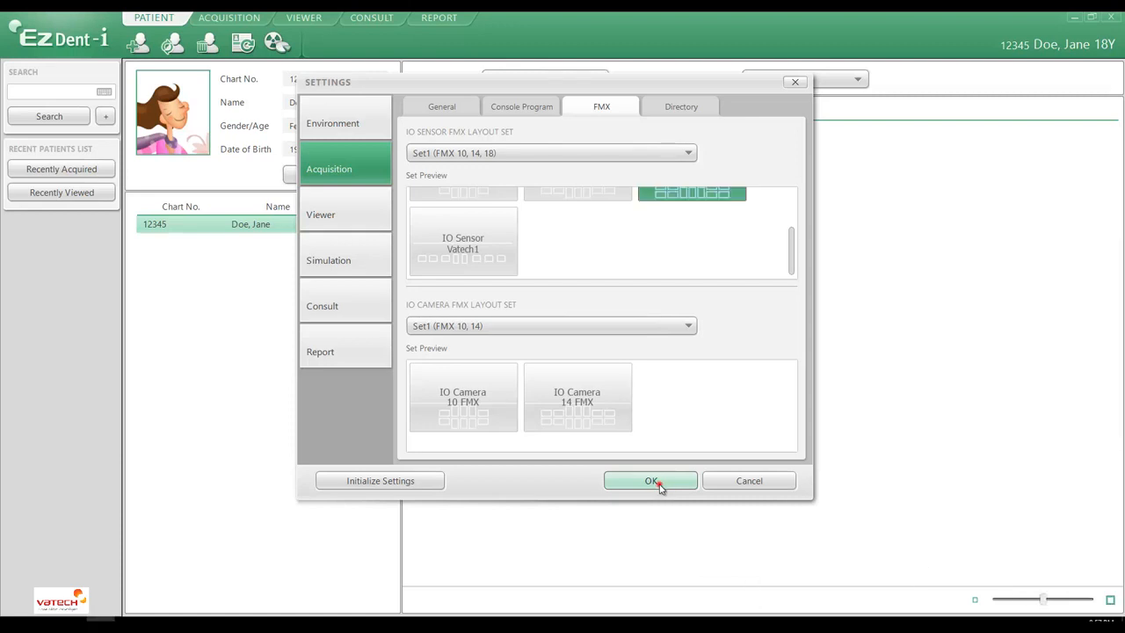
click(659, 484)
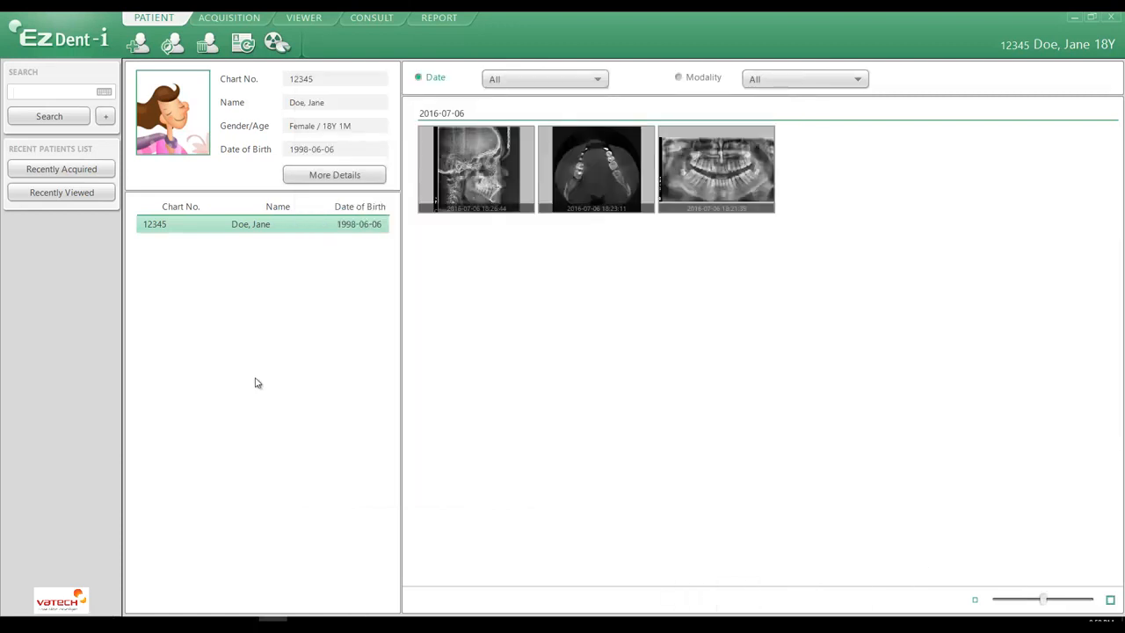
Step: In the acquisition workspace, change the IO Sensor layout to Vatech1
click(228, 19)
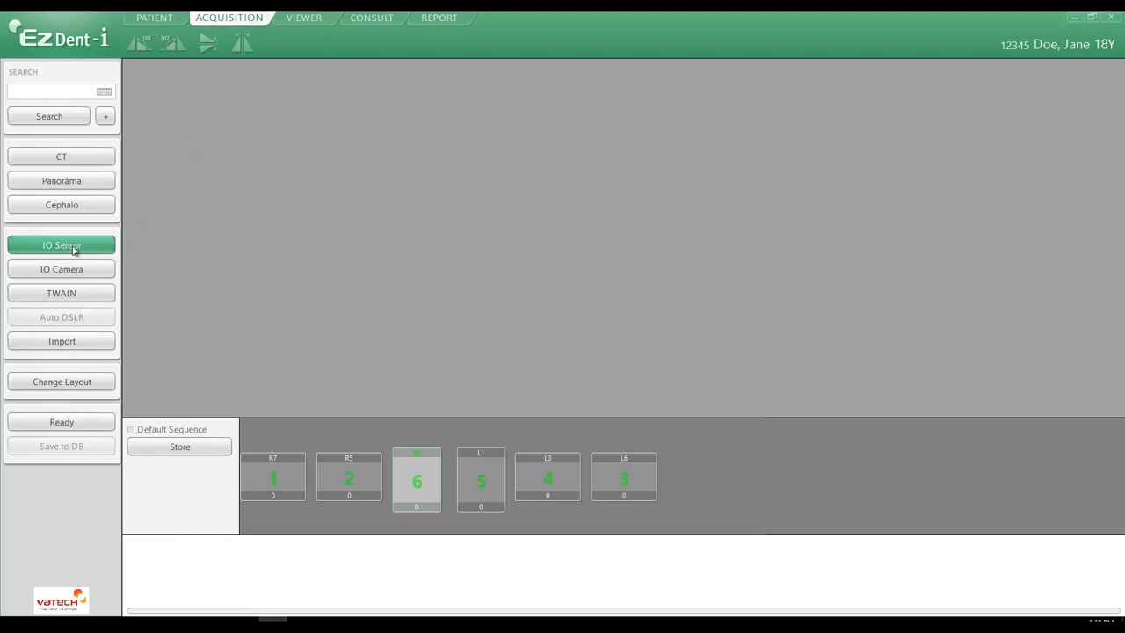
click(74, 387)
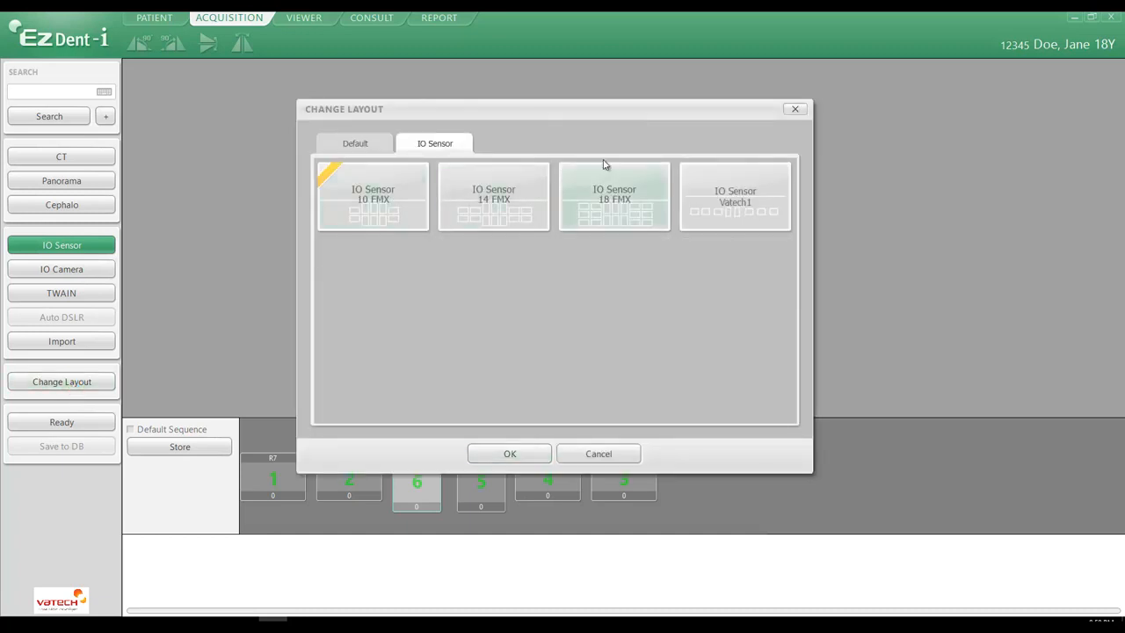
click(739, 208)
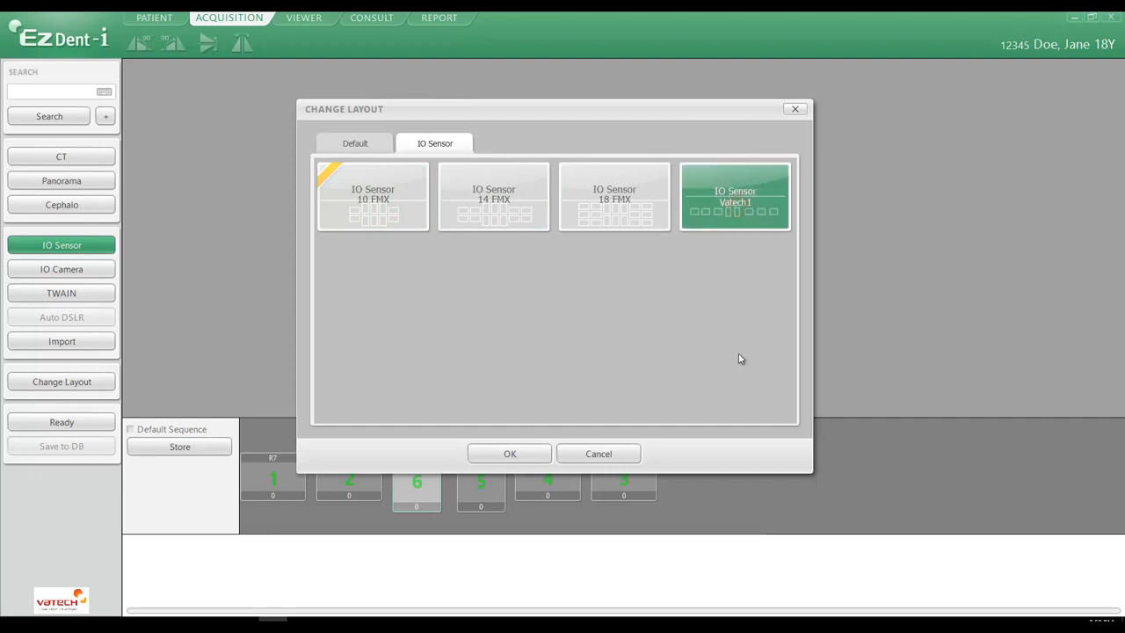
click(508, 454)
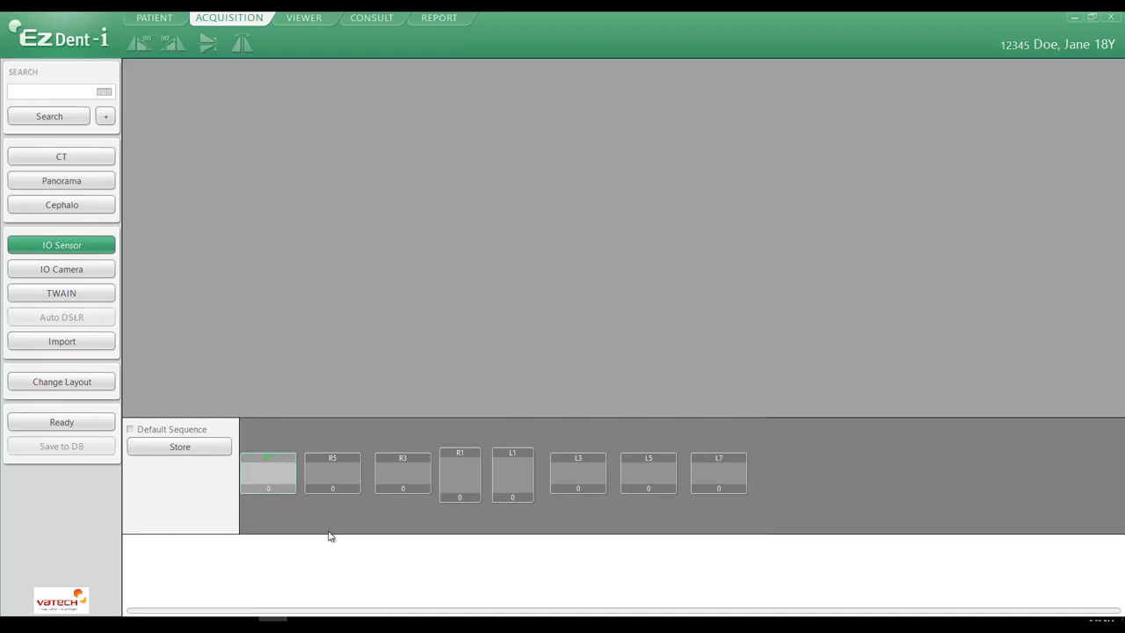
Step: Set the frame acquisition order of the Vatech1 layout to L7, L5, L3, R7, R5, R3, L1, R1
click(719, 475)
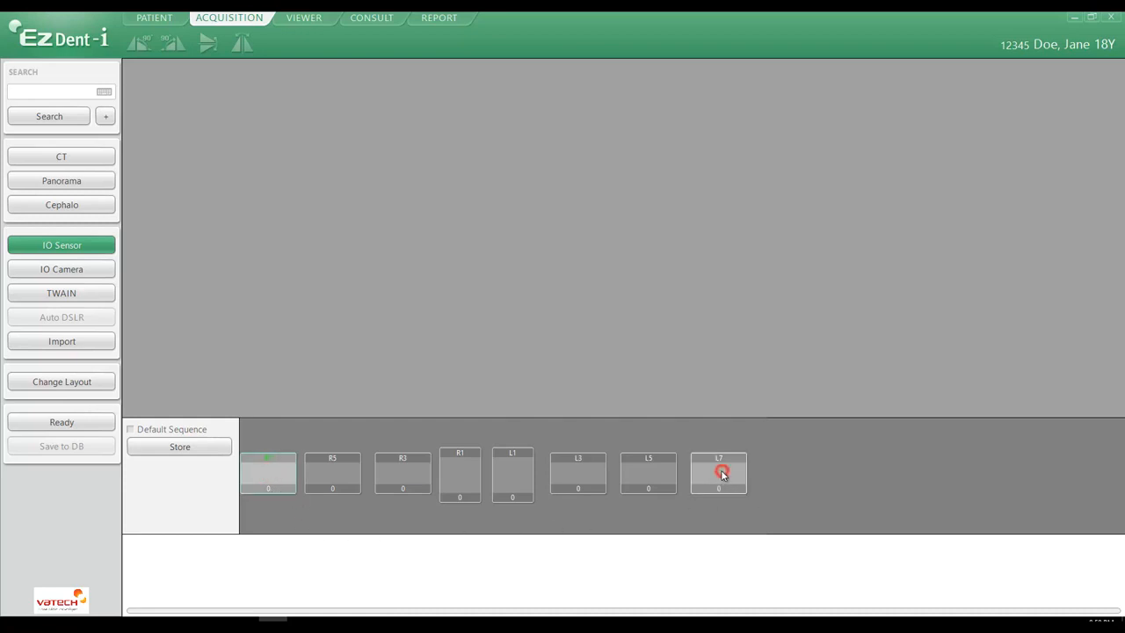
click(642, 475)
click(578, 475)
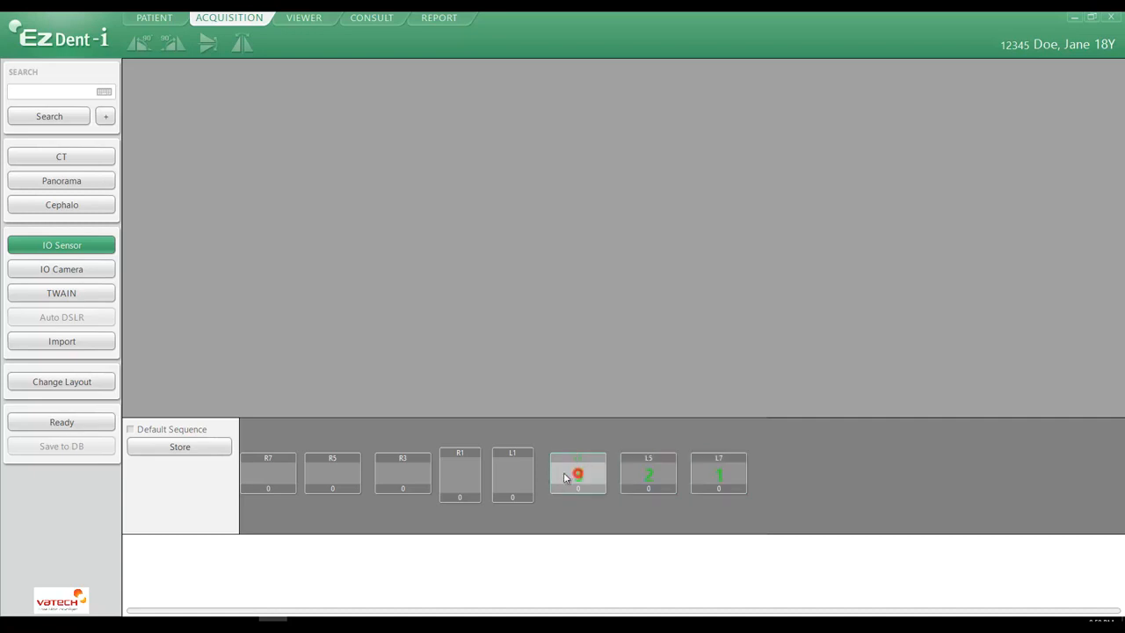
click(272, 475)
click(332, 474)
click(397, 473)
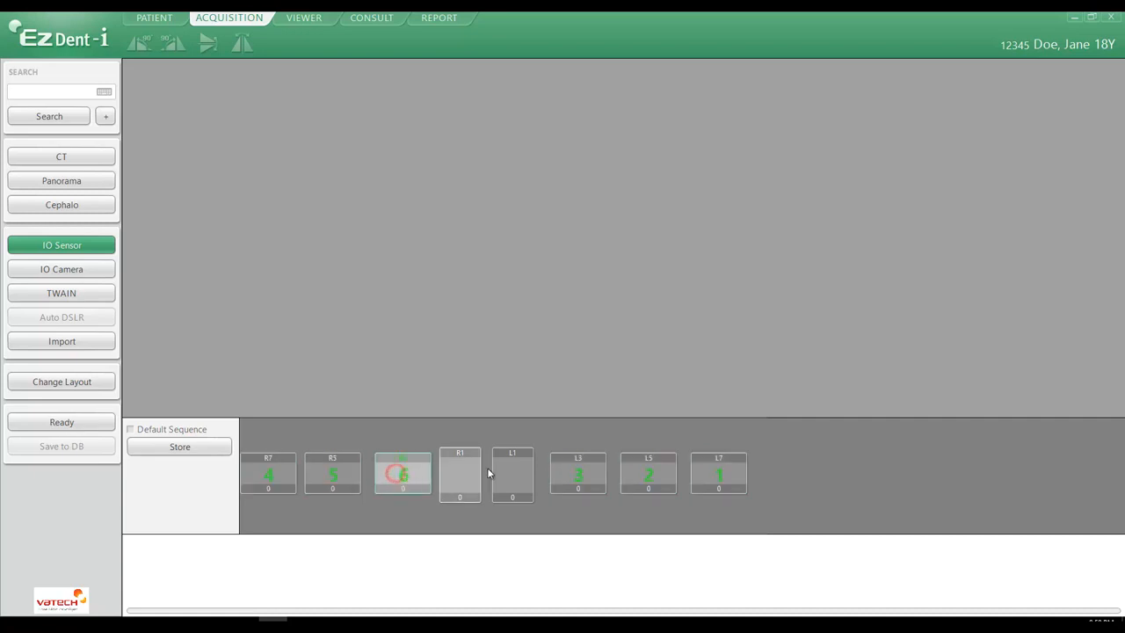
click(510, 473)
click(463, 473)
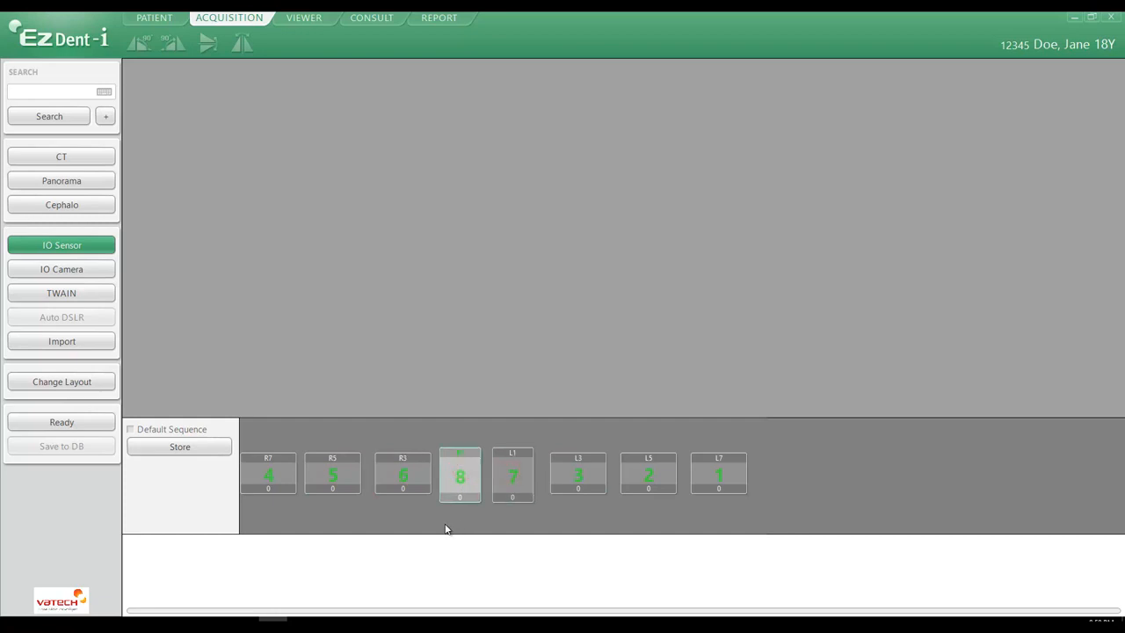
Step: Store the custom acquisition sequence, and switch Default Sequence on and off again to compare both orders
click(181, 450)
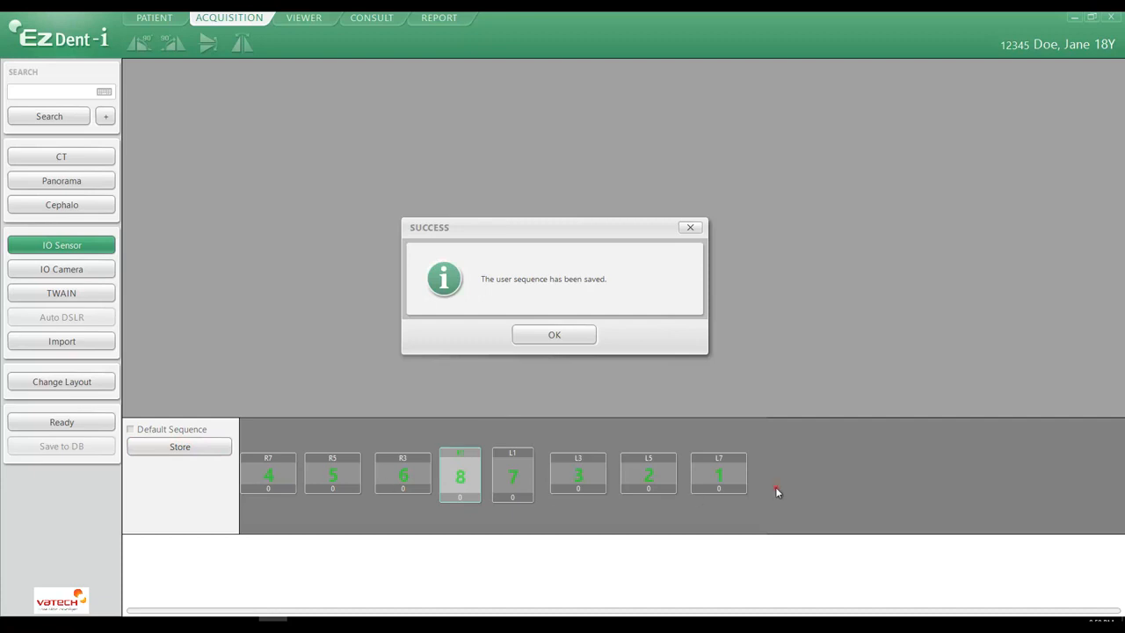
click(563, 335)
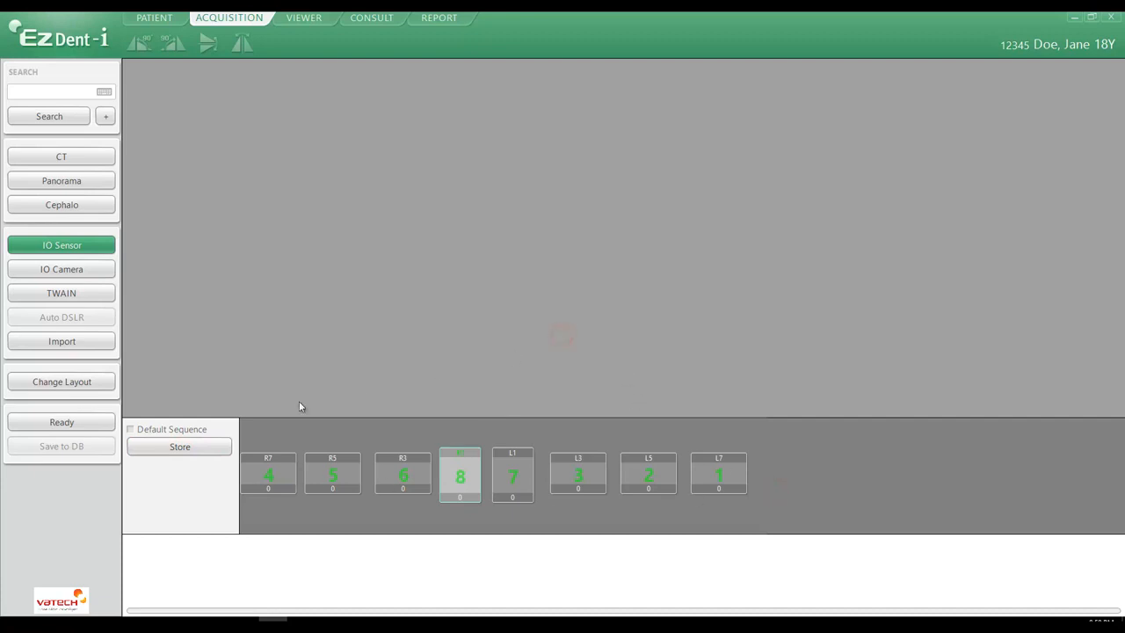
click(130, 429)
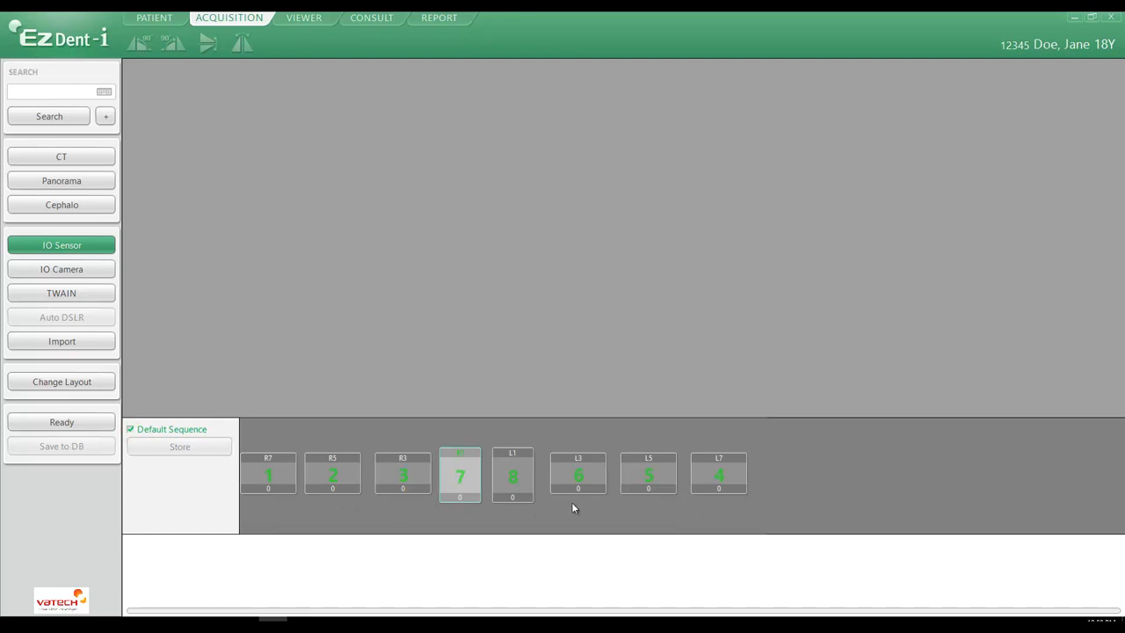
click(130, 429)
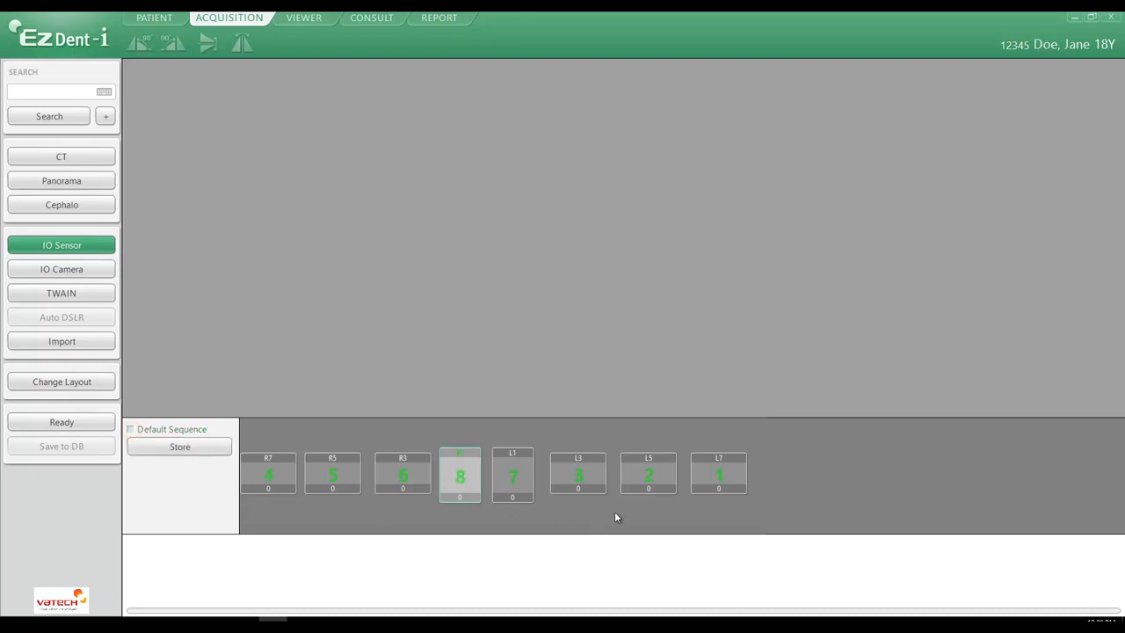